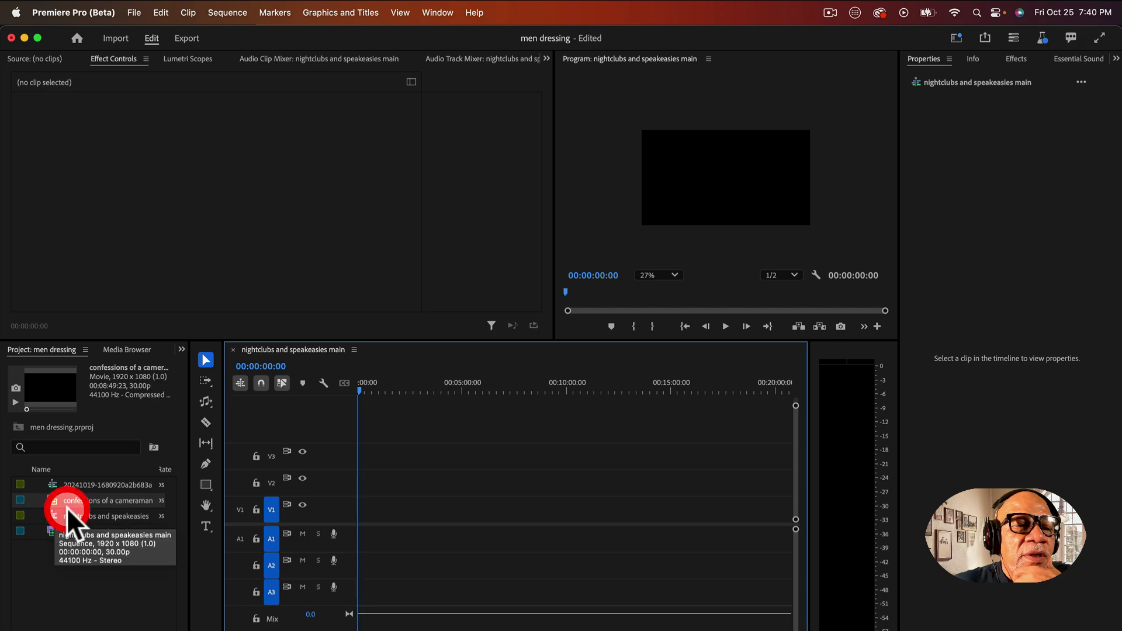
# - Add confessions of a cameraman main.mp4 at the sequence start, change the sequence settings to match, and place the playhead at 00:02:18:08
pyautogui.click(70, 501)
pyautogui.moveTo(55, 497); pyautogui.dragTo(344, 504)
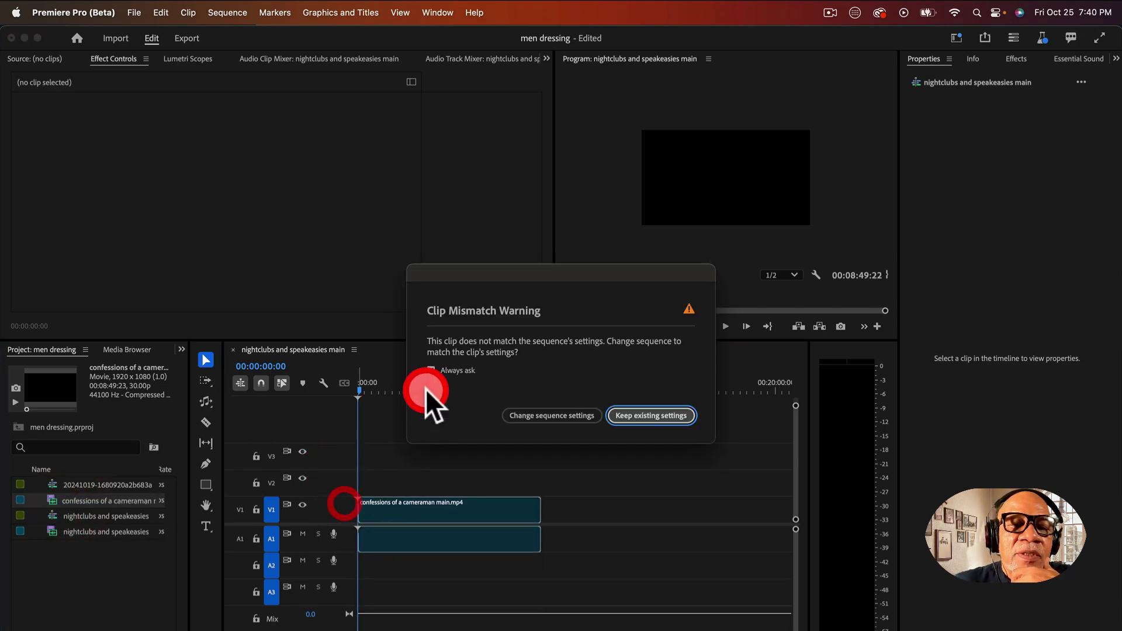
pyautogui.click(575, 415)
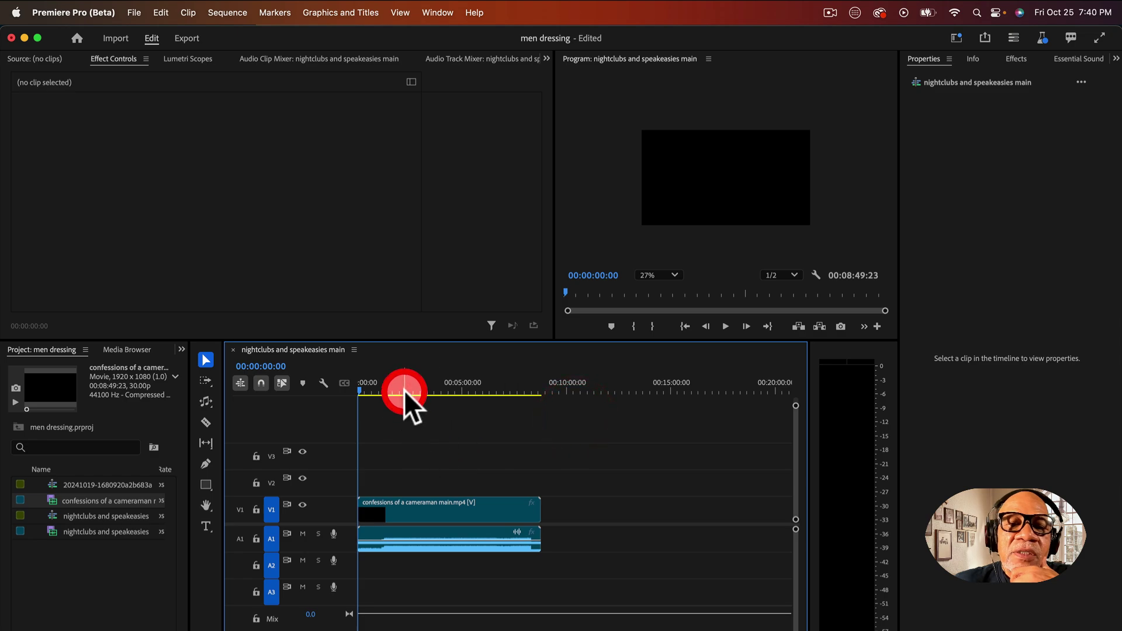
pyautogui.click(405, 390)
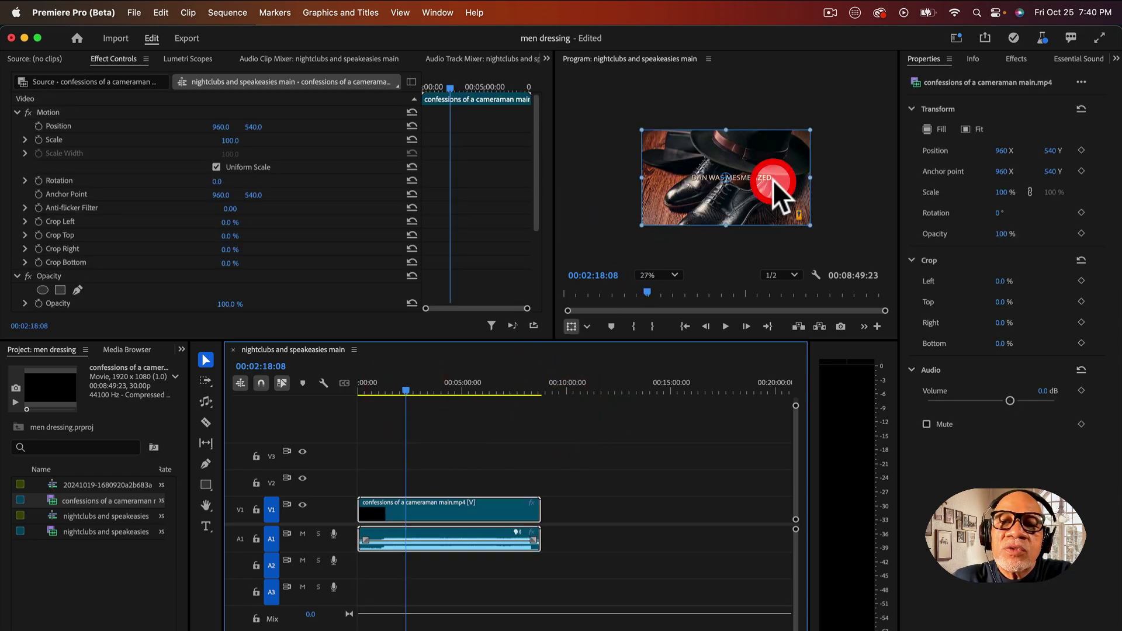
# - Set the timeline clip's scale to 113% and its position to 1004, 594
pyautogui.click(641, 513)
pyautogui.click(493, 505)
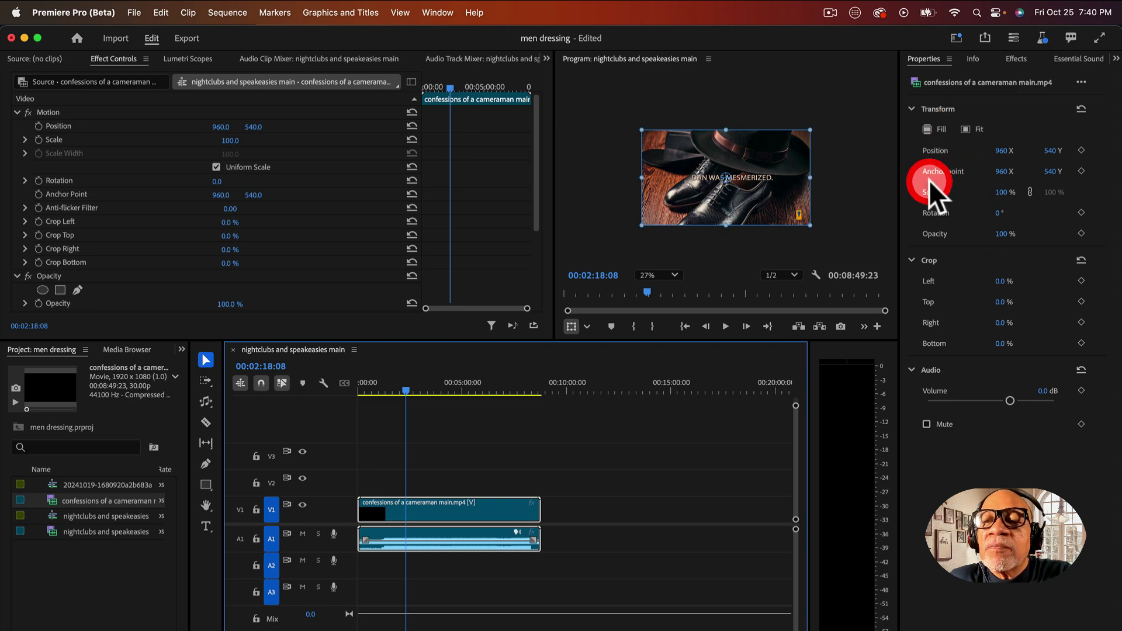
pyautogui.moveTo(1002, 193)
pyautogui.mouseDown()
pyautogui.moveTo(952, 191)
pyautogui.moveTo(1027, 193)
pyautogui.moveTo(1010, 193)
pyautogui.mouseUp()
pyautogui.moveTo(999, 151); pyautogui.dragTo(1103, 165)
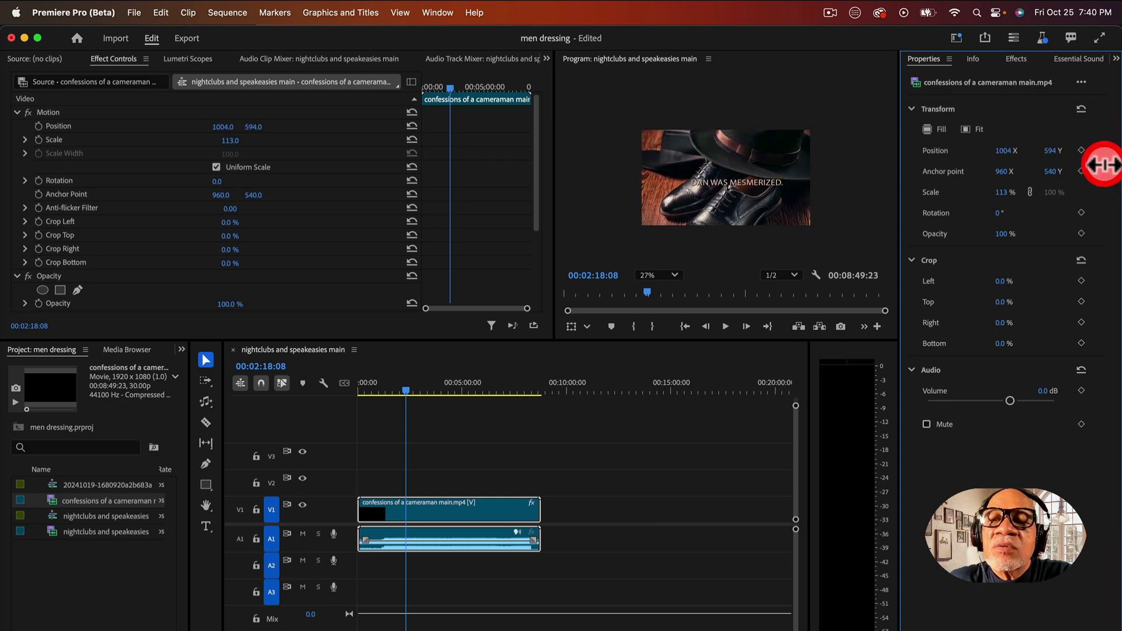
# - Lower the clip's volume to -6.5 dB and set its rotation to 4°
pyautogui.click(1010, 401)
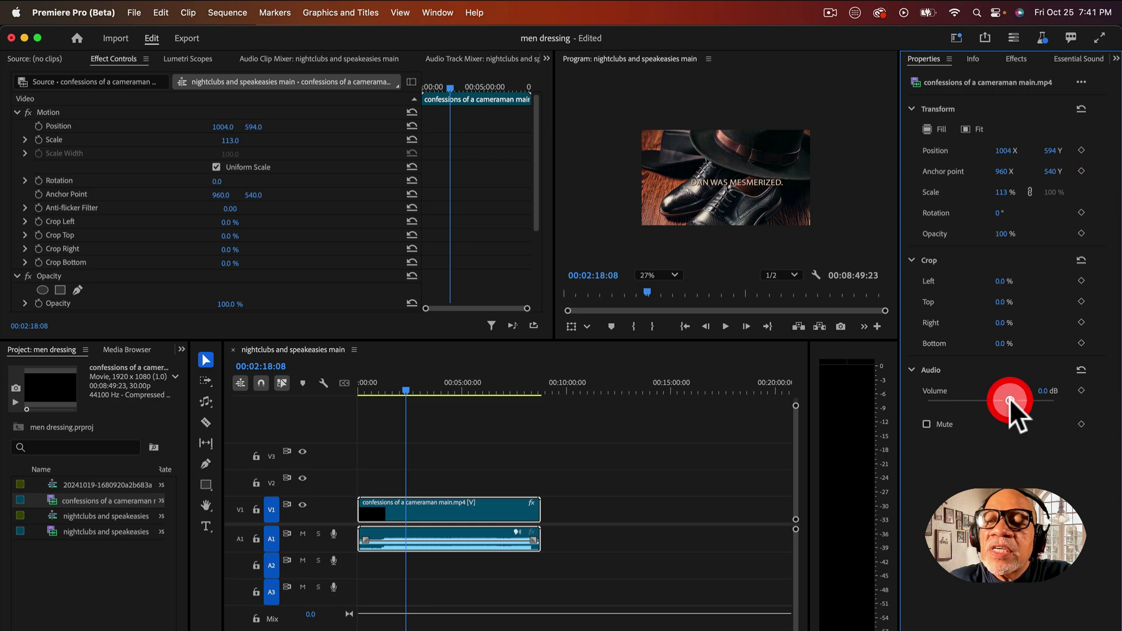
pyautogui.moveTo(1010, 401); pyautogui.dragTo(986, 401)
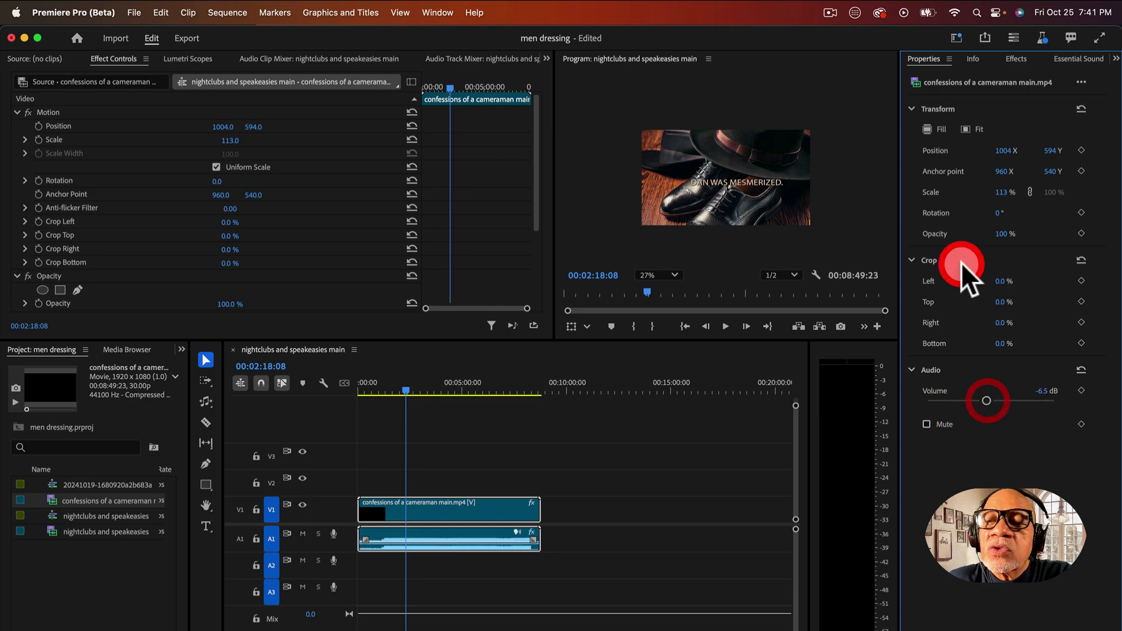
pyautogui.moveTo(1001, 281); pyautogui.dragTo(981, 323)
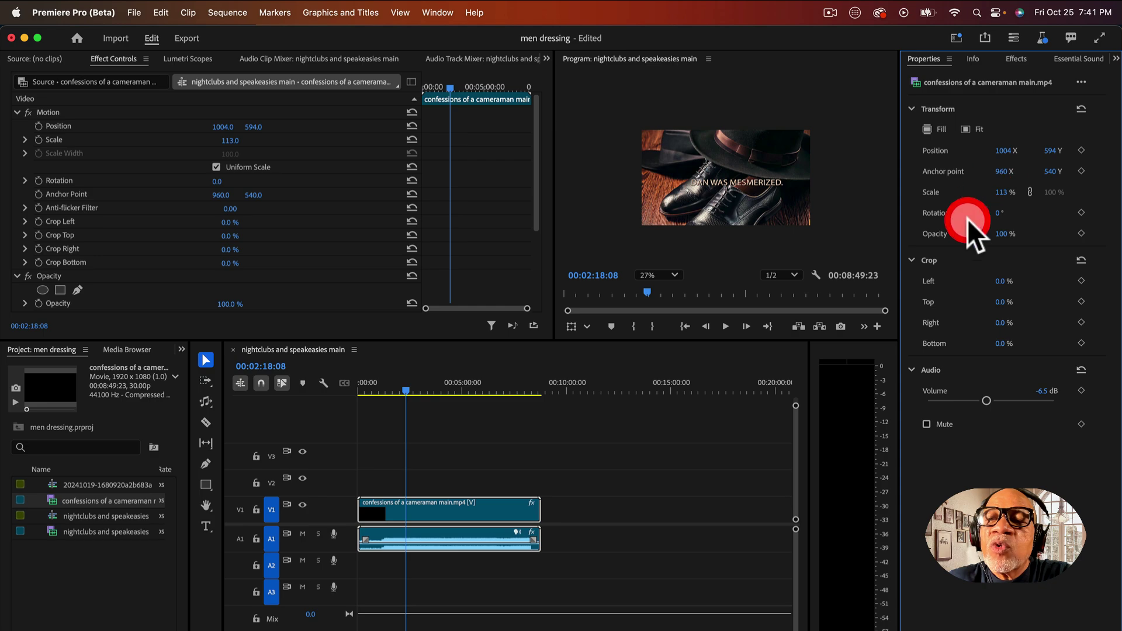
pyautogui.moveTo(996, 214)
pyautogui.mouseDown()
pyautogui.moveTo(1017, 213)
pyautogui.moveTo(1004, 213)
pyautogui.mouseUp()
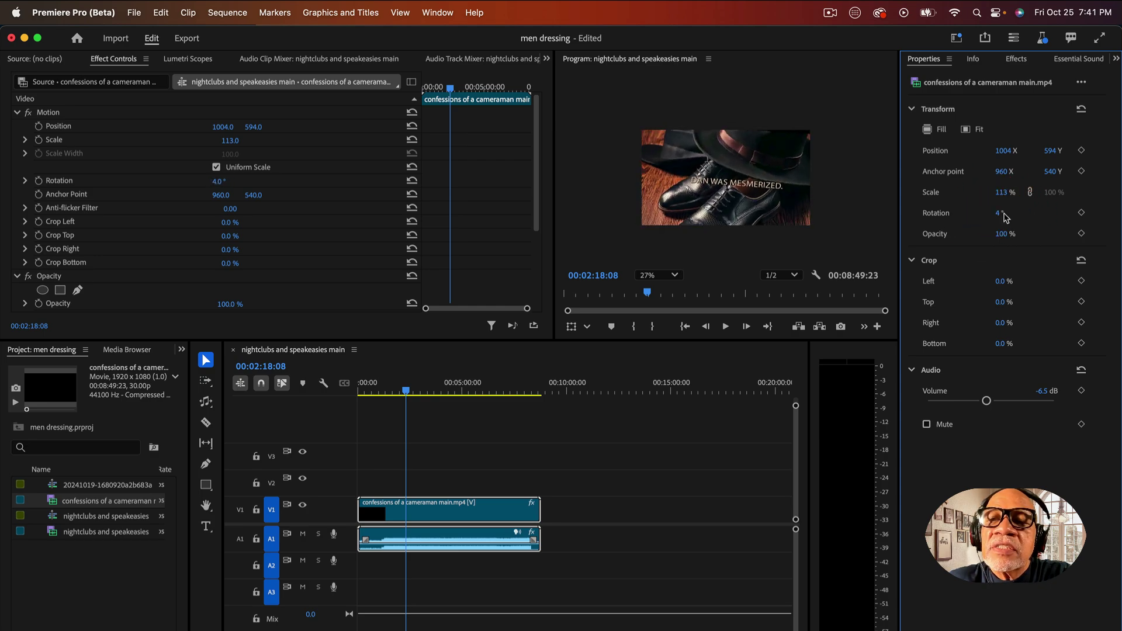
pyautogui.click(983, 220)
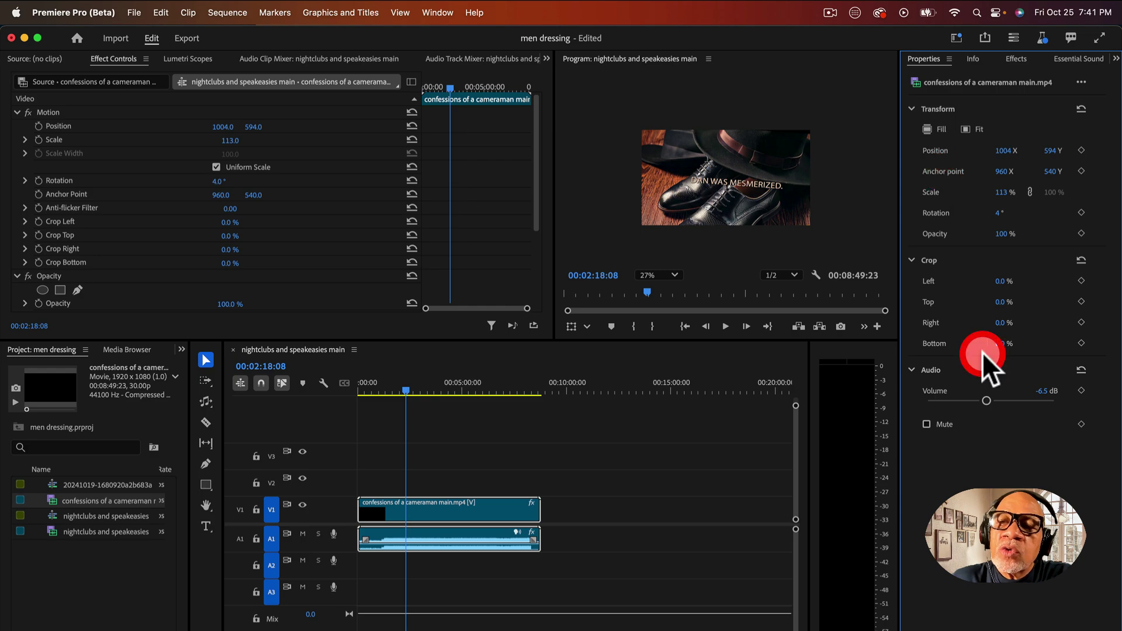
pyautogui.click(967, 256)
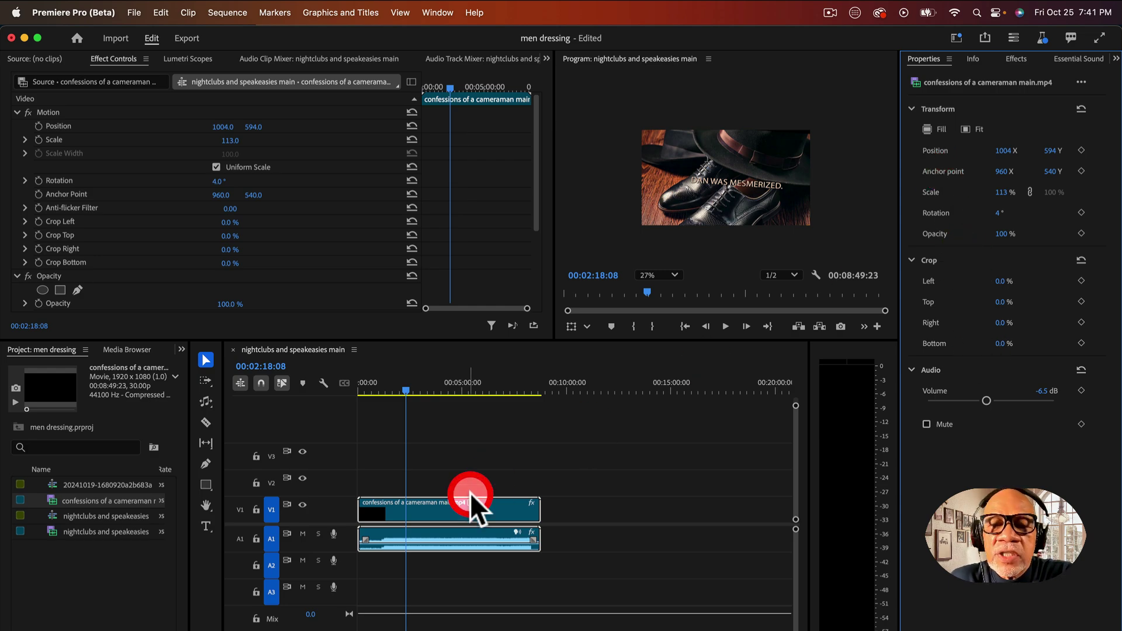
# - Move the clip directly in the Program monitor with Transform manipulation to position about 1012.6, 559.4
pyautogui.click(553, 463)
pyautogui.click(696, 270)
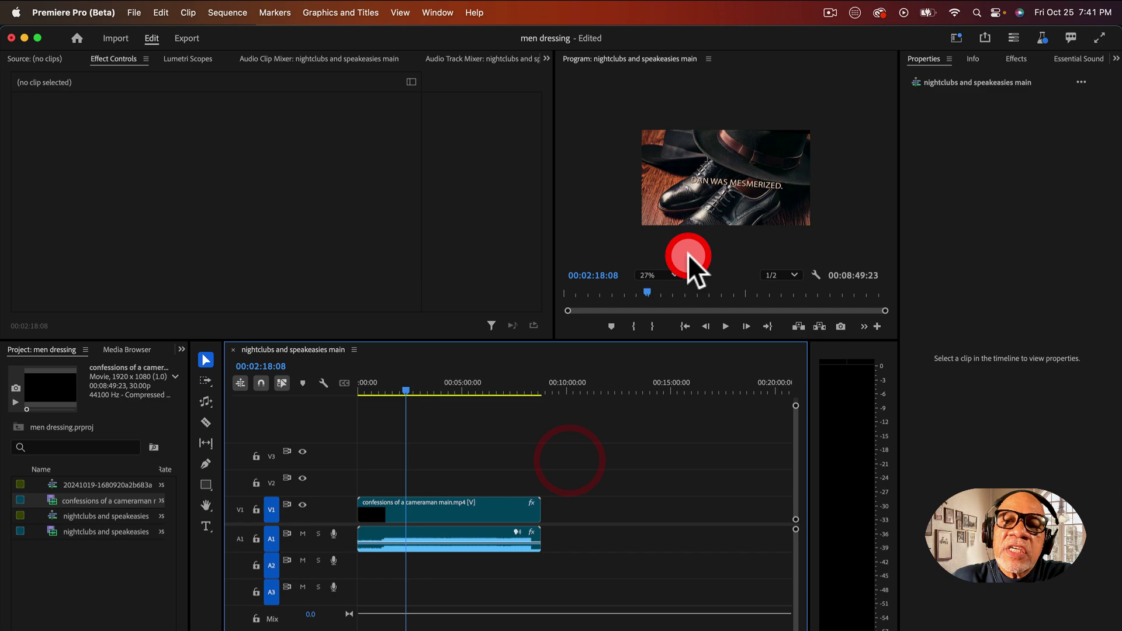
pyautogui.click(487, 503)
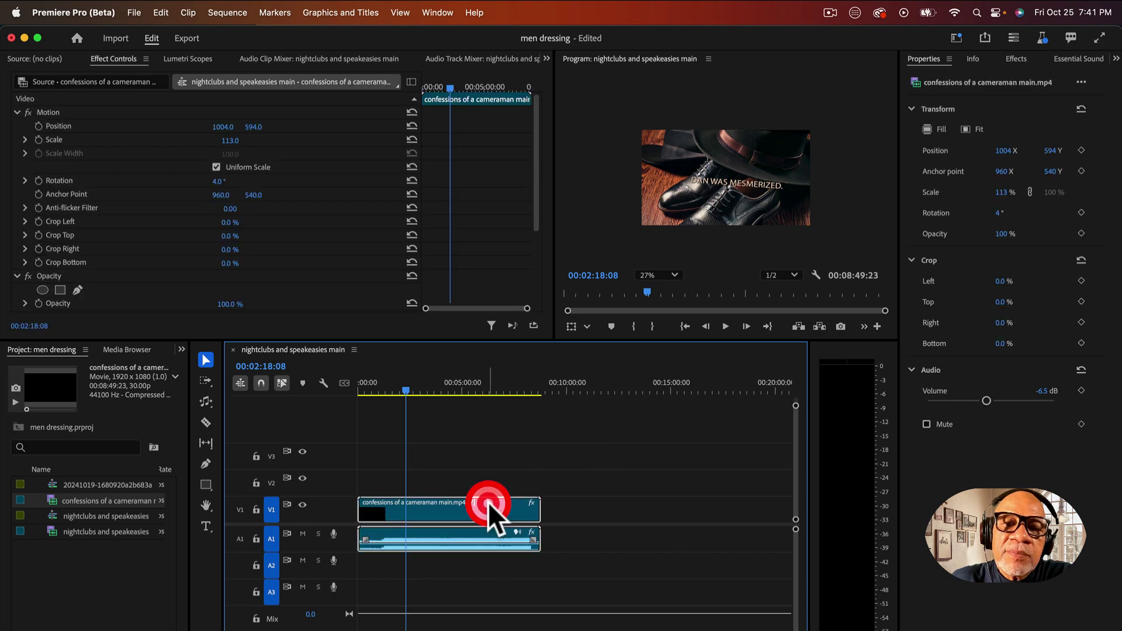
pyautogui.click(731, 170)
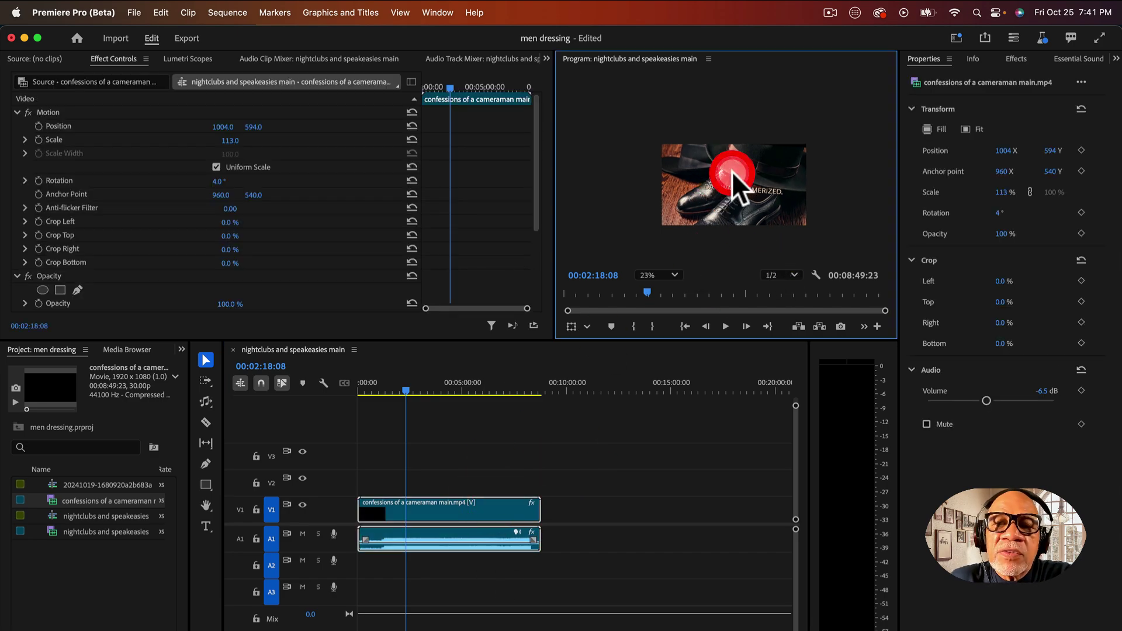
pyautogui.click(588, 330)
pyautogui.click(606, 346)
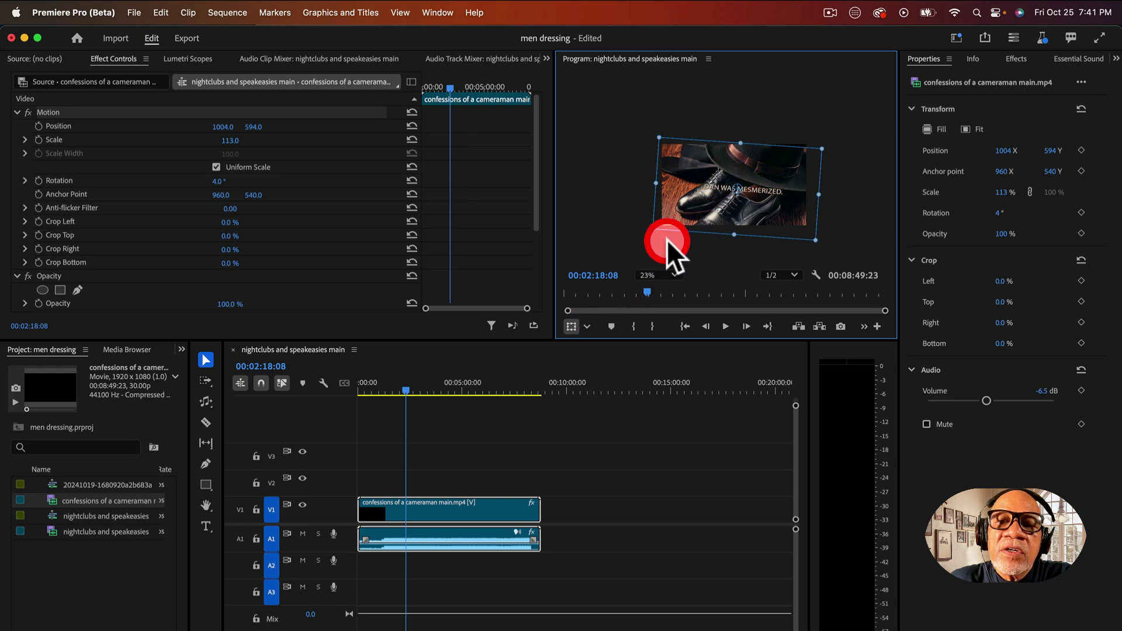
pyautogui.moveTo(654, 229); pyautogui.dragTo(750, 199)
pyautogui.scroll(3, 750, 199)
pyautogui.scroll(-4, 750, 199)
pyautogui.scroll(2, 750, 198)
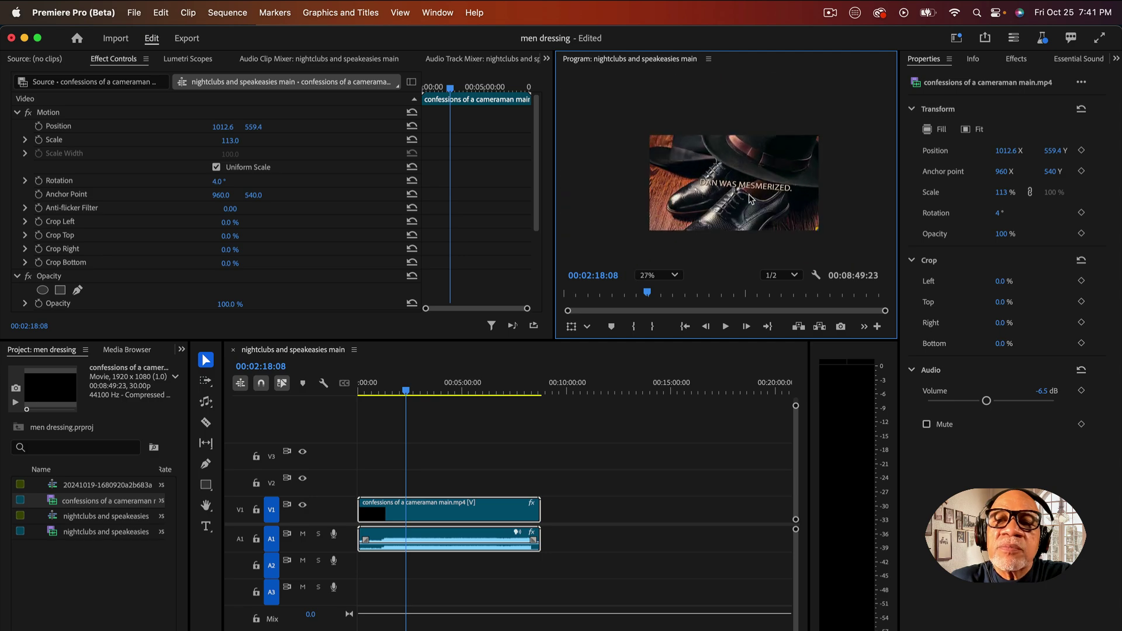
# - Scale the clip to about 104% with the Transform handles in the Program monitor
pyautogui.click(587, 326)
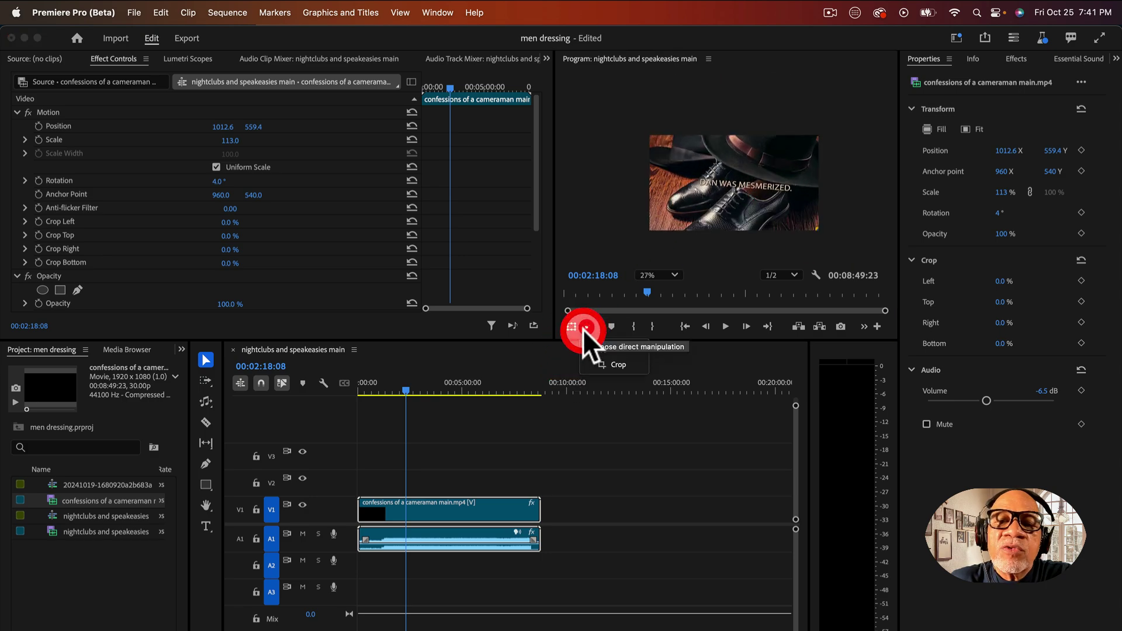
pyautogui.click(624, 349)
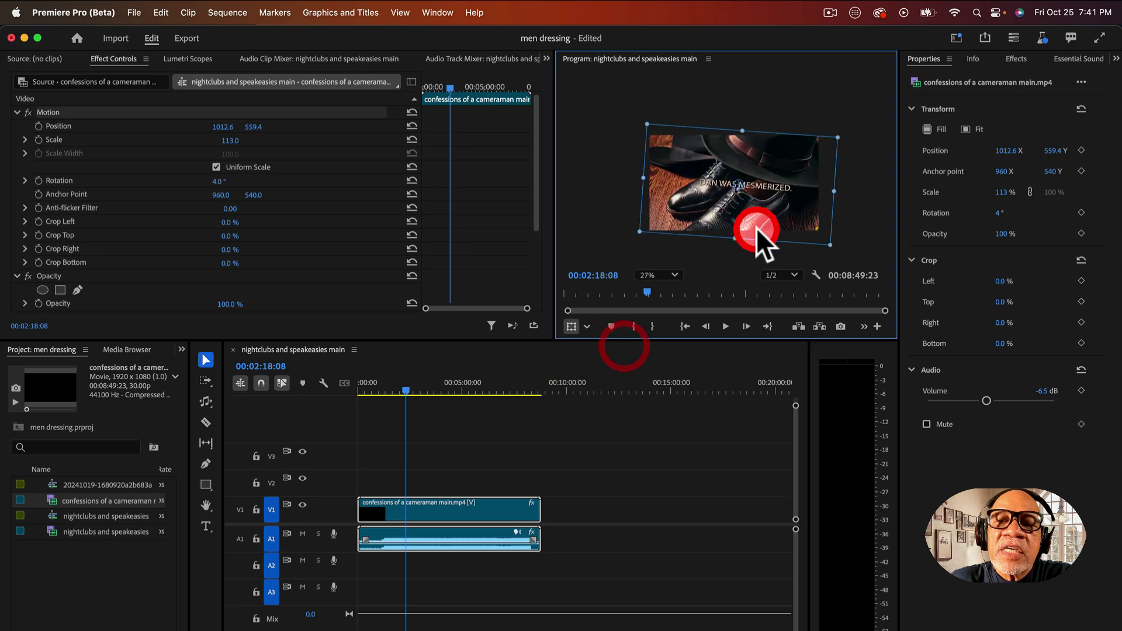
pyautogui.moveTo(830, 244); pyautogui.dragTo(856, 245)
pyautogui.click(854, 245)
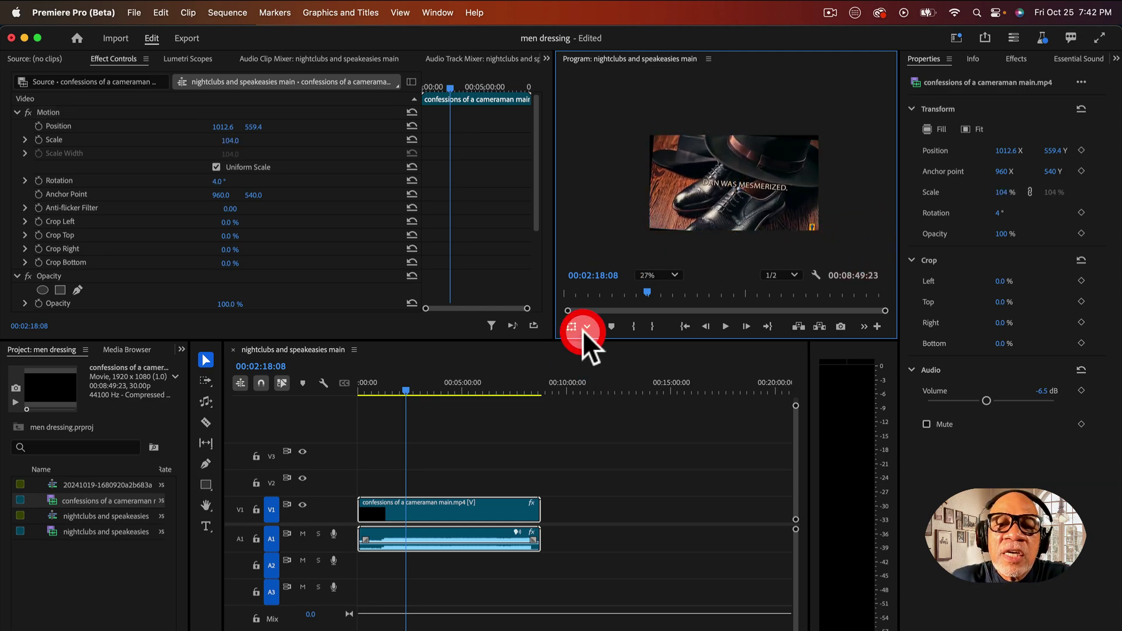
# - Crop the clip in the Program monitor by about 0.7% left, 0.2% top, 1.9% right and 6.7% bottom
pyautogui.click(587, 326)
pyautogui.click(617, 363)
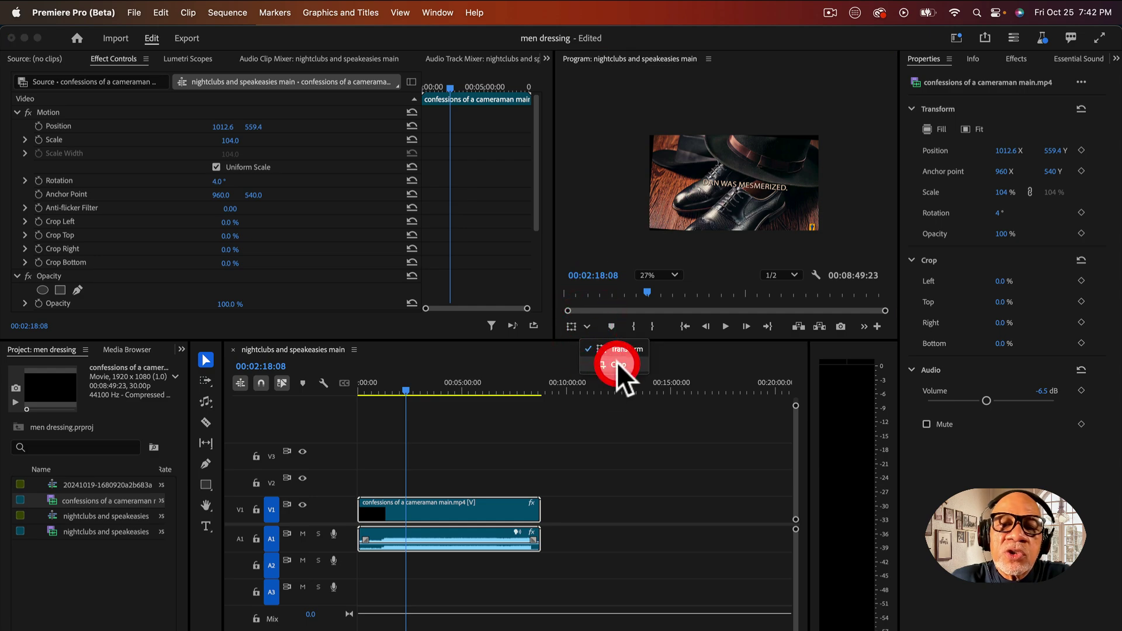
pyautogui.moveTo(803, 202); pyautogui.dragTo(741, 174)
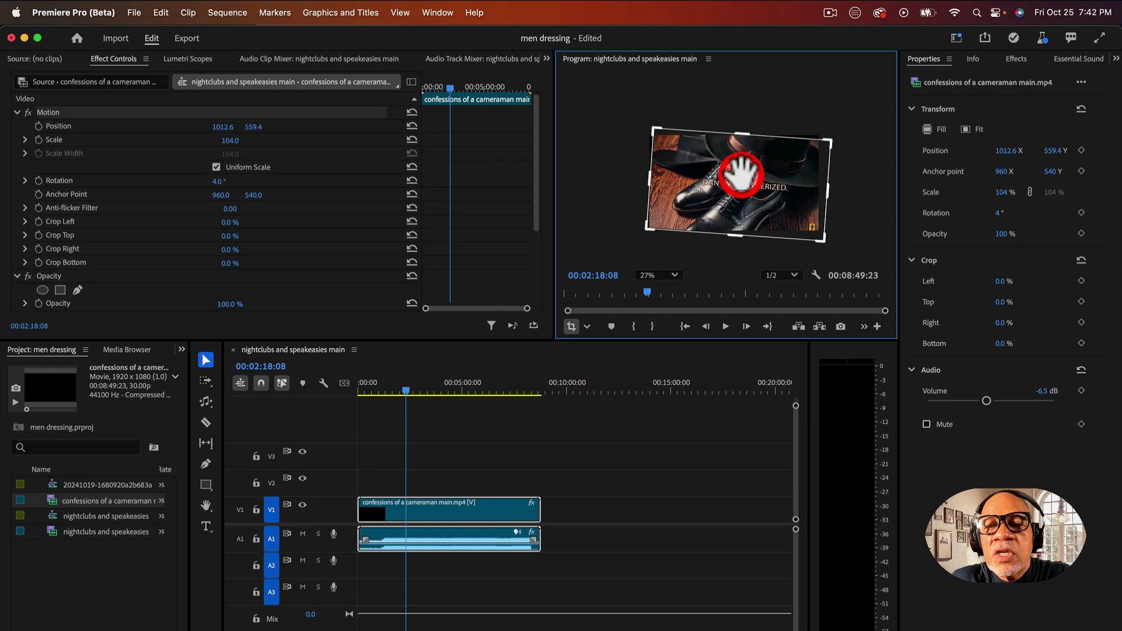
pyautogui.click(842, 141)
pyautogui.moveTo(834, 128); pyautogui.dragTo(651, 184)
pyautogui.click(630, 322)
pyautogui.click(653, 198)
pyautogui.moveTo(825, 185)
pyautogui.mouseDown()
pyautogui.moveTo(745, 191)
pyautogui.moveTo(823, 187)
pyautogui.mouseUp()
pyautogui.moveTo(724, 236)
pyautogui.mouseDown()
pyautogui.moveTo(733, 198)
pyautogui.moveTo(733, 220)
pyautogui.mouseUp()
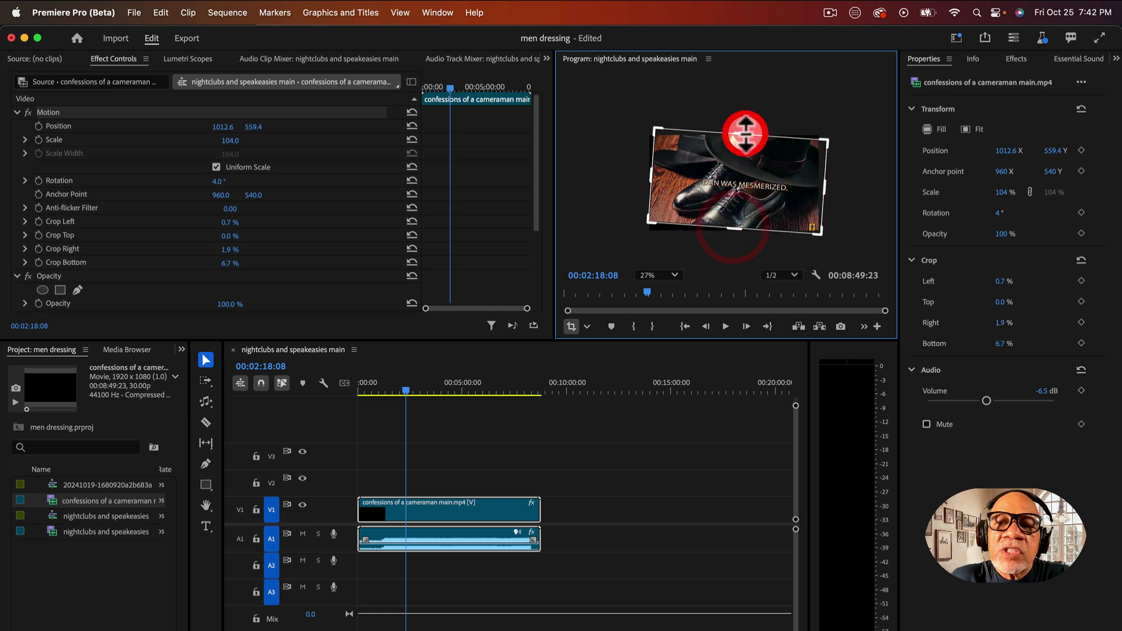
pyautogui.moveTo(736, 132)
pyautogui.mouseDown()
pyautogui.moveTo(739, 188)
pyautogui.moveTo(749, 135)
pyautogui.mouseUp()
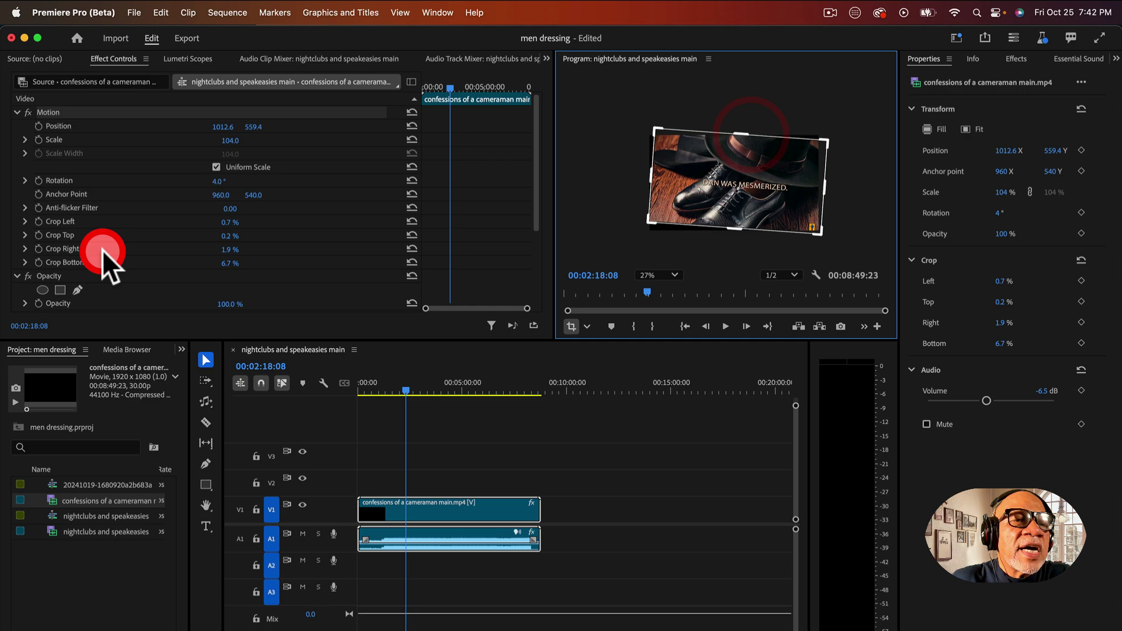
# - Set the clip's Crop Left and Crop Top to 0.0%, and deselect the clip
pyautogui.click(98, 226)
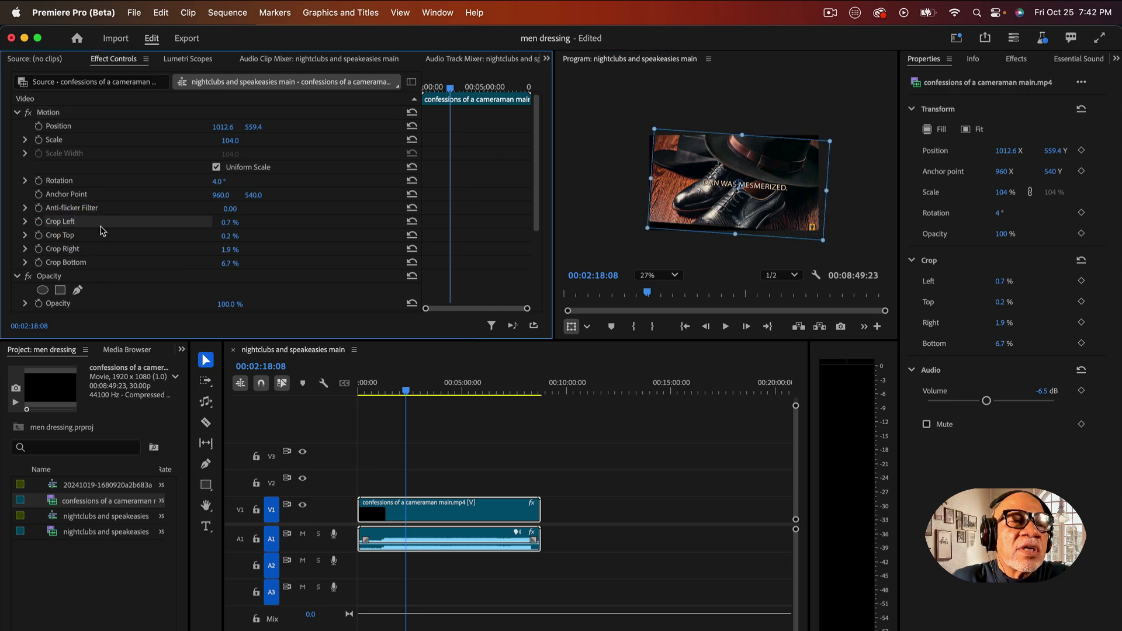
pyautogui.click(61, 226)
pyautogui.click(228, 223)
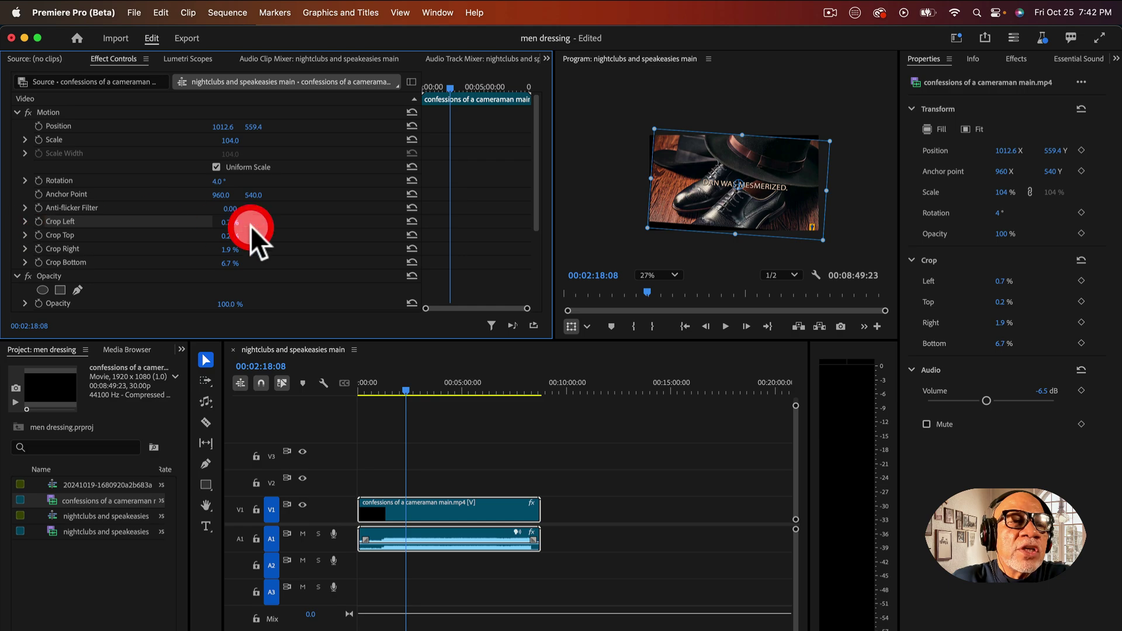
pyautogui.moveTo(221, 227)
pyautogui.mouseDown()
pyautogui.moveTo(204, 226)
pyautogui.moveTo(226, 235)
pyautogui.moveTo(211, 235)
pyautogui.mouseUp()
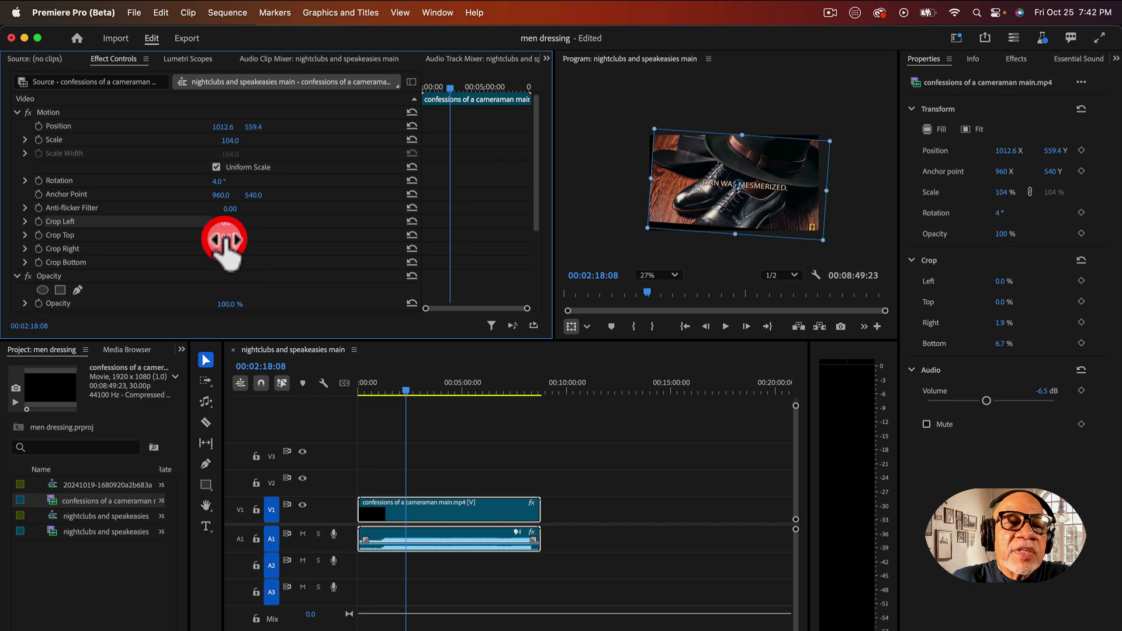
pyautogui.click(657, 377)
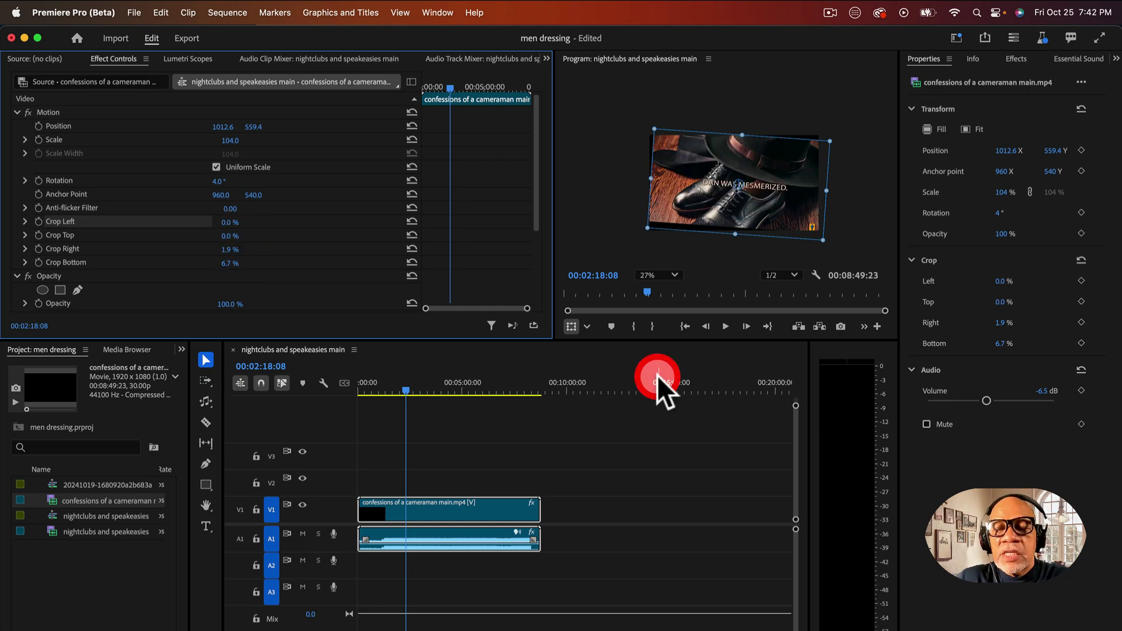
pyautogui.click(703, 434)
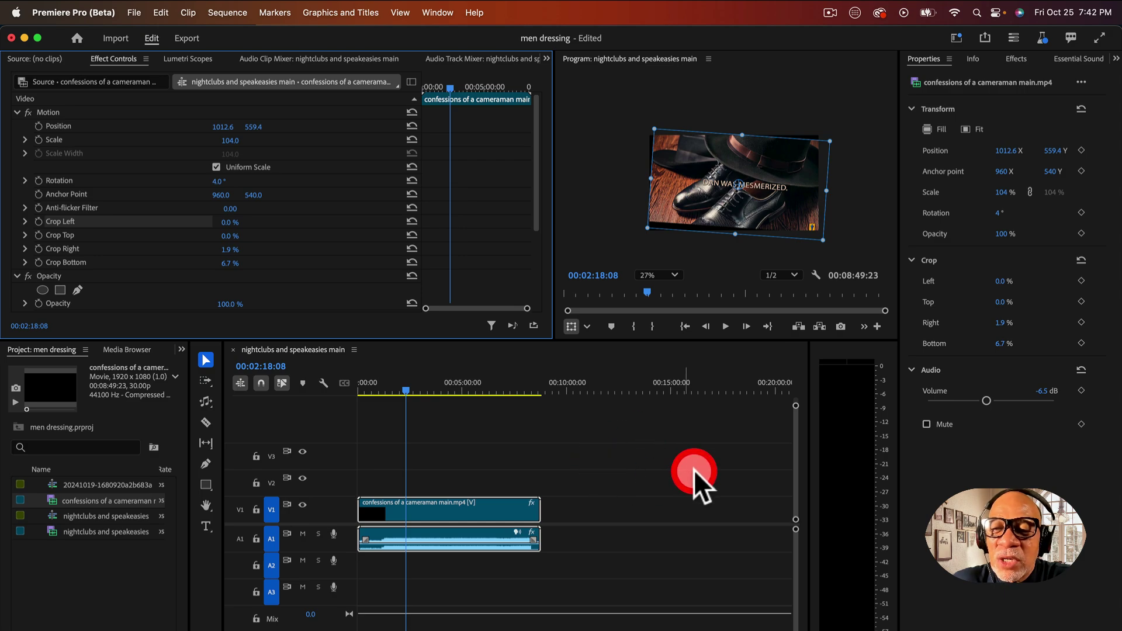
pyautogui.click(659, 512)
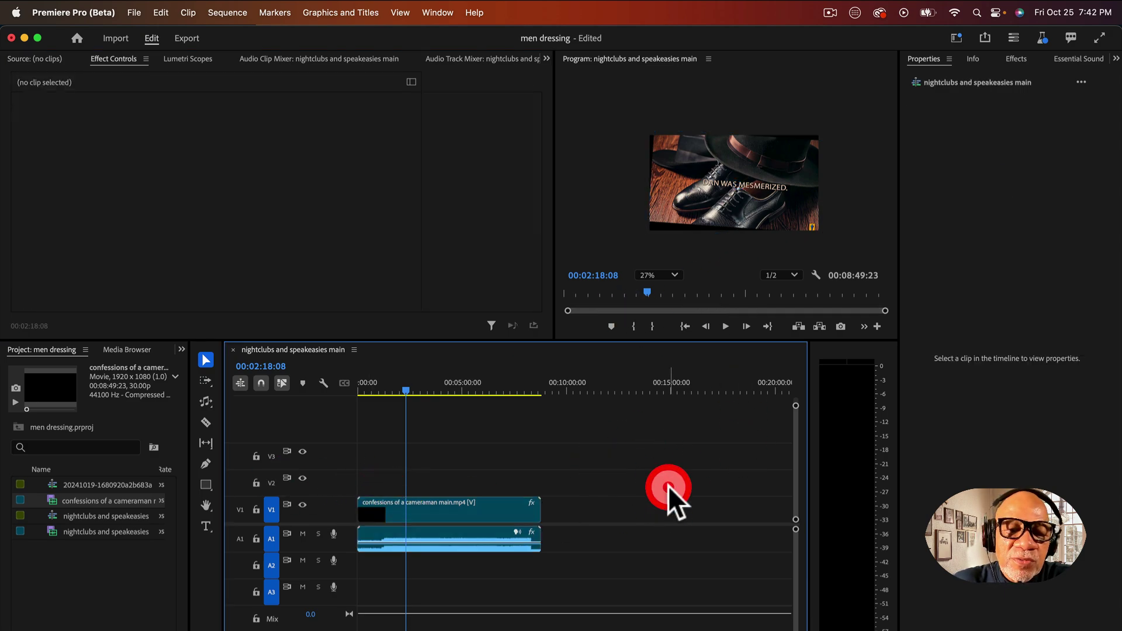
# - Unlink the timeline clip's audio from its video and select only the video part
pyautogui.click(498, 544)
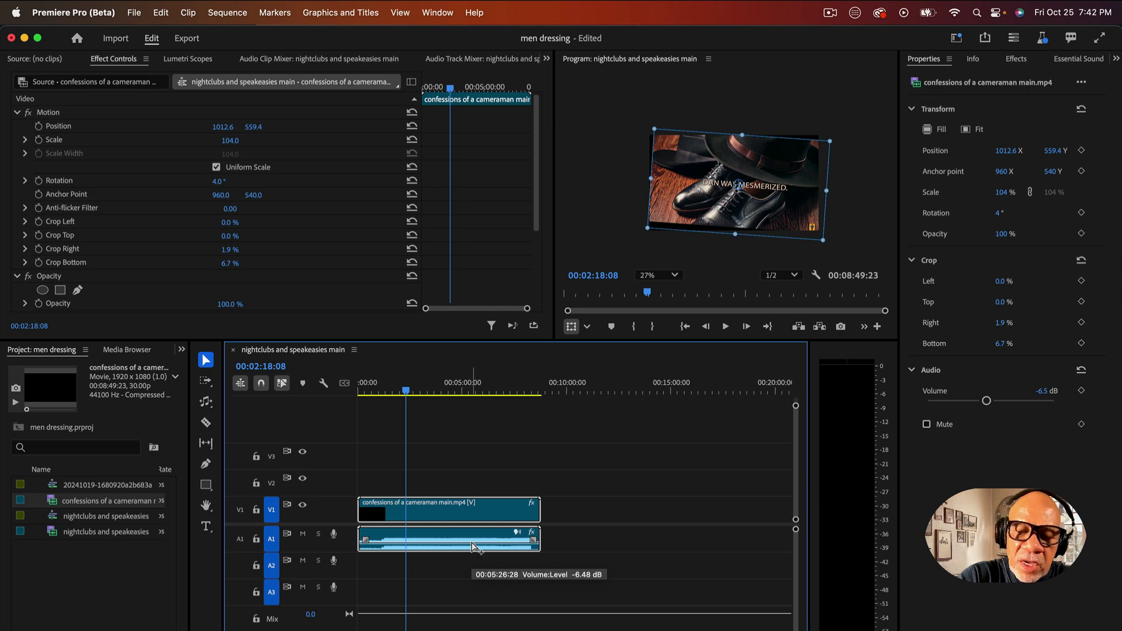
pyautogui.press('super+l')
pyautogui.click(554, 517)
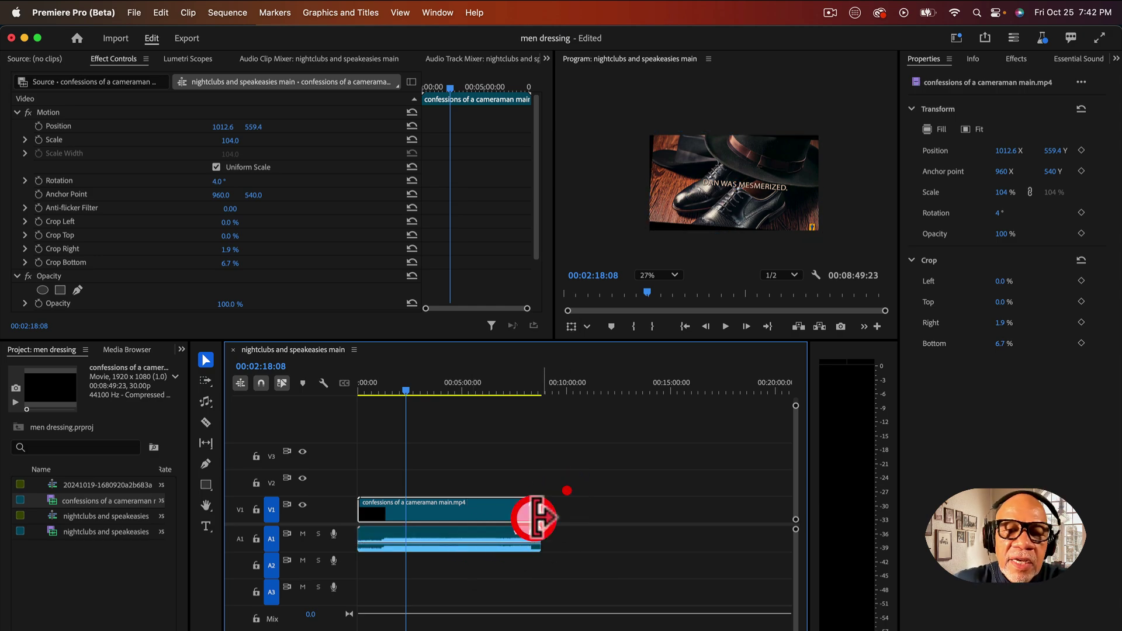
# - Set the volume of the unlinked audio clip on A1 to -3.3 dB, and reselect the video clip on V1
pyautogui.click(490, 544)
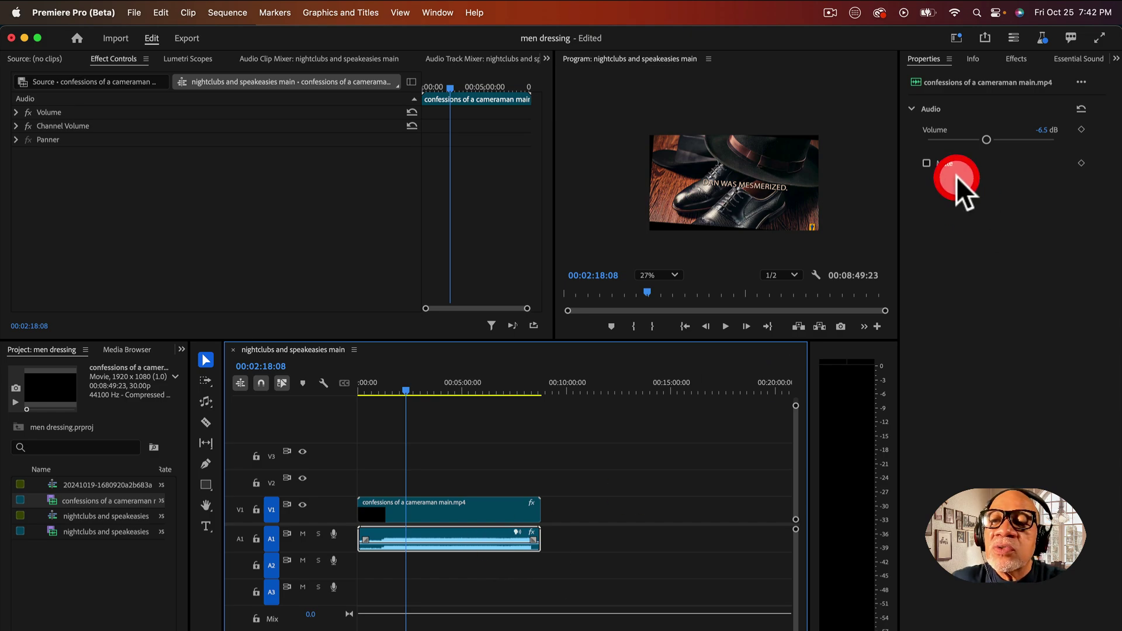
pyautogui.moveTo(987, 139)
pyautogui.mouseDown()
pyautogui.moveTo(948, 139)
pyautogui.moveTo(1044, 140)
pyautogui.moveTo(932, 148)
pyautogui.moveTo(1023, 141)
pyautogui.moveTo(970, 138)
pyautogui.mouseUp()
pyautogui.moveTo(1053, 143); pyautogui.dragTo(997, 146)
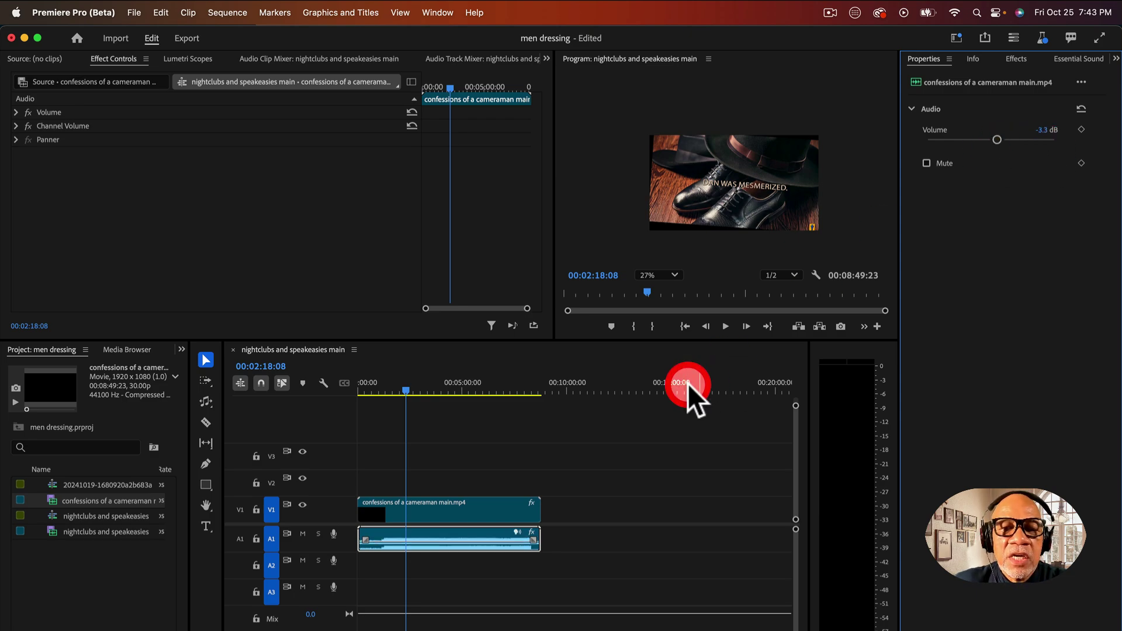
pyautogui.click(634, 450)
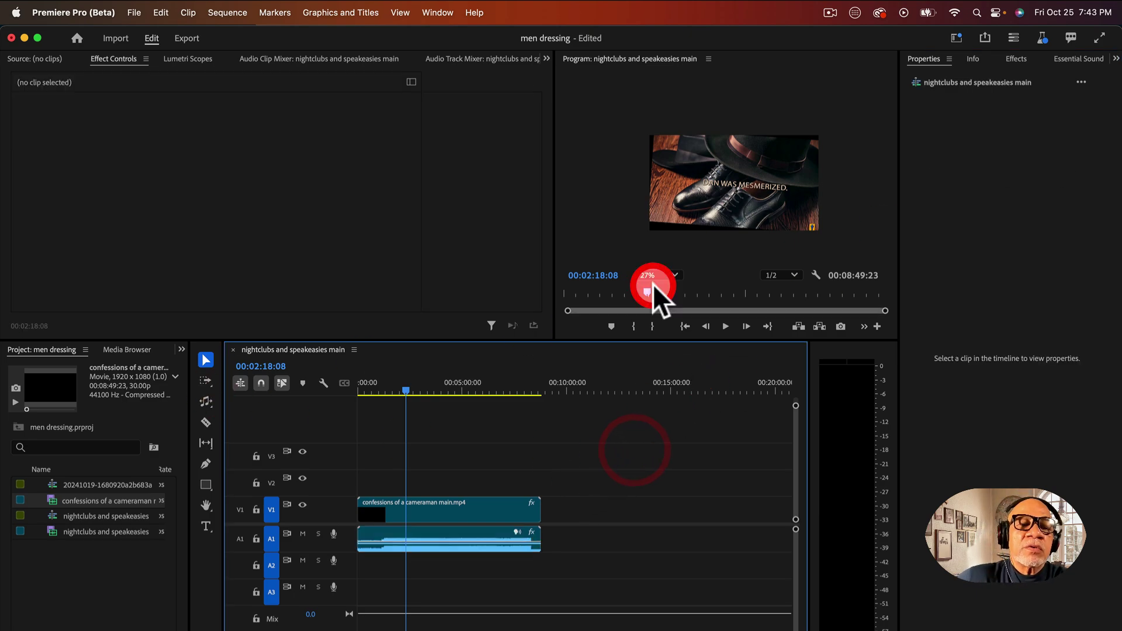
pyautogui.click(478, 520)
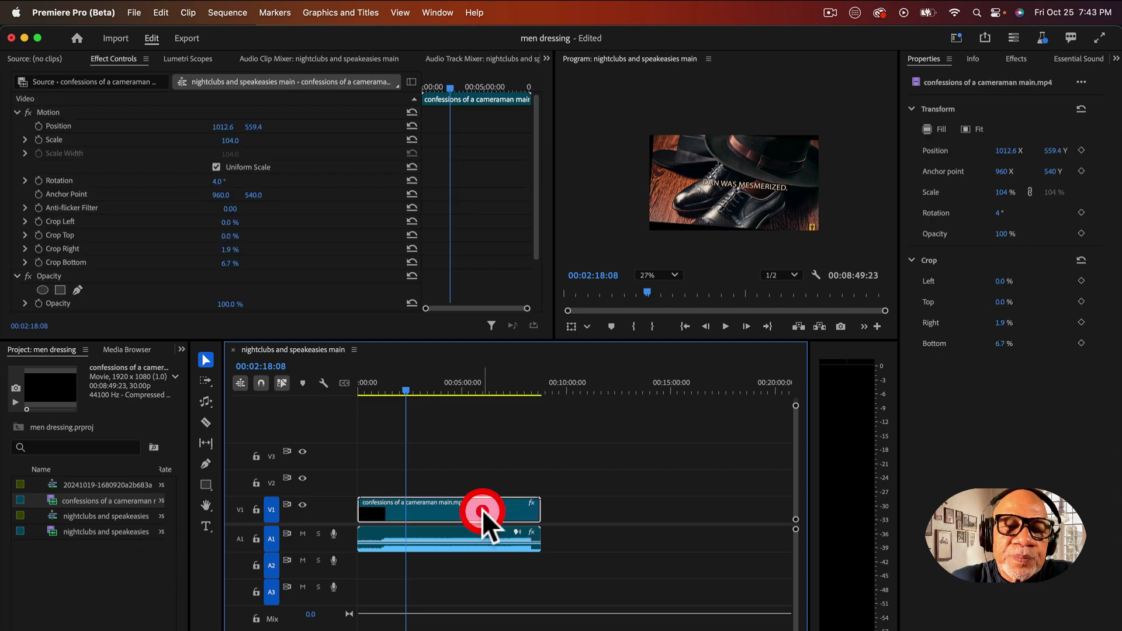
# - Apply the Corner Pin effect to the video clip on V1 and show its corner handles in the Program monitor
pyautogui.click(1038, 39)
pyautogui.click(943, 78)
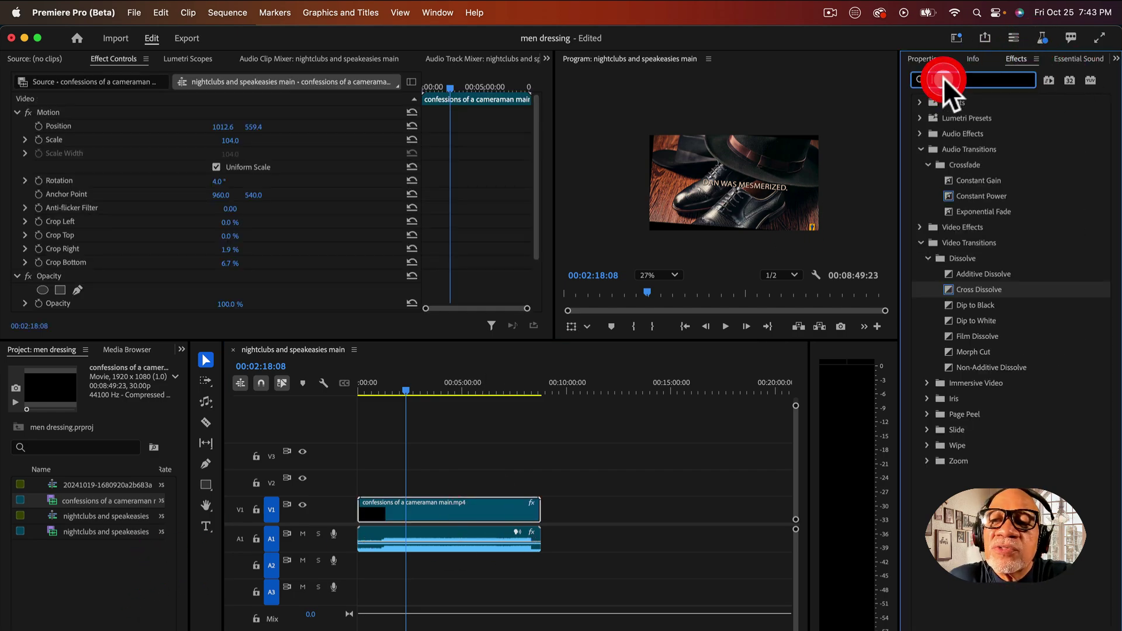
pyautogui.write('corner')
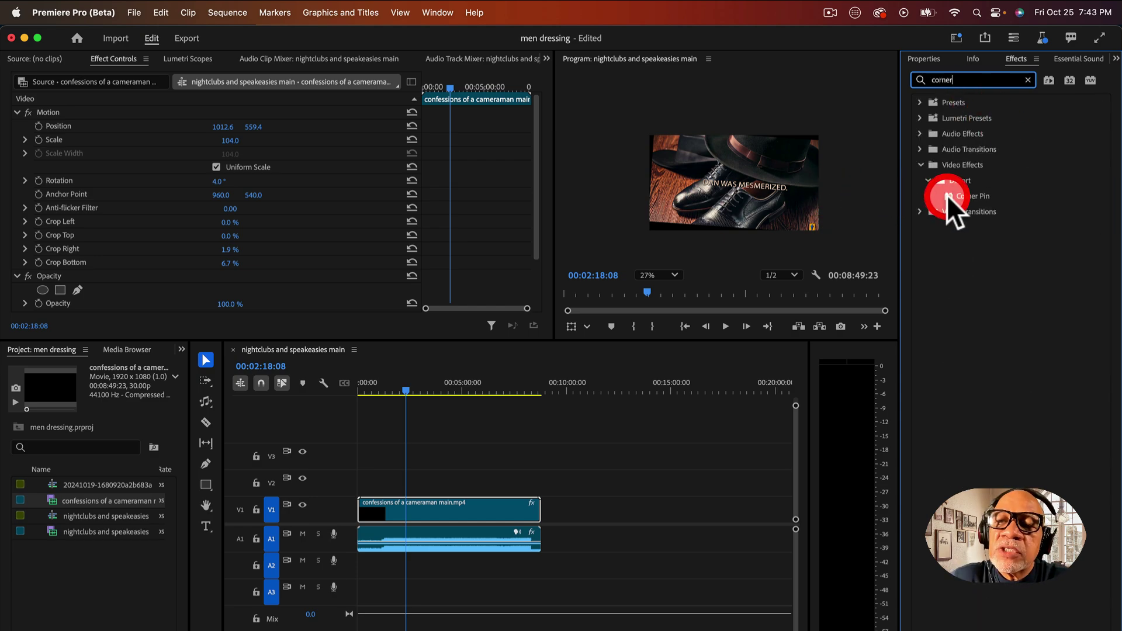
pyautogui.moveTo(948, 196); pyautogui.dragTo(434, 512)
pyautogui.click(393, 495)
pyautogui.scroll(-5, 170, 214)
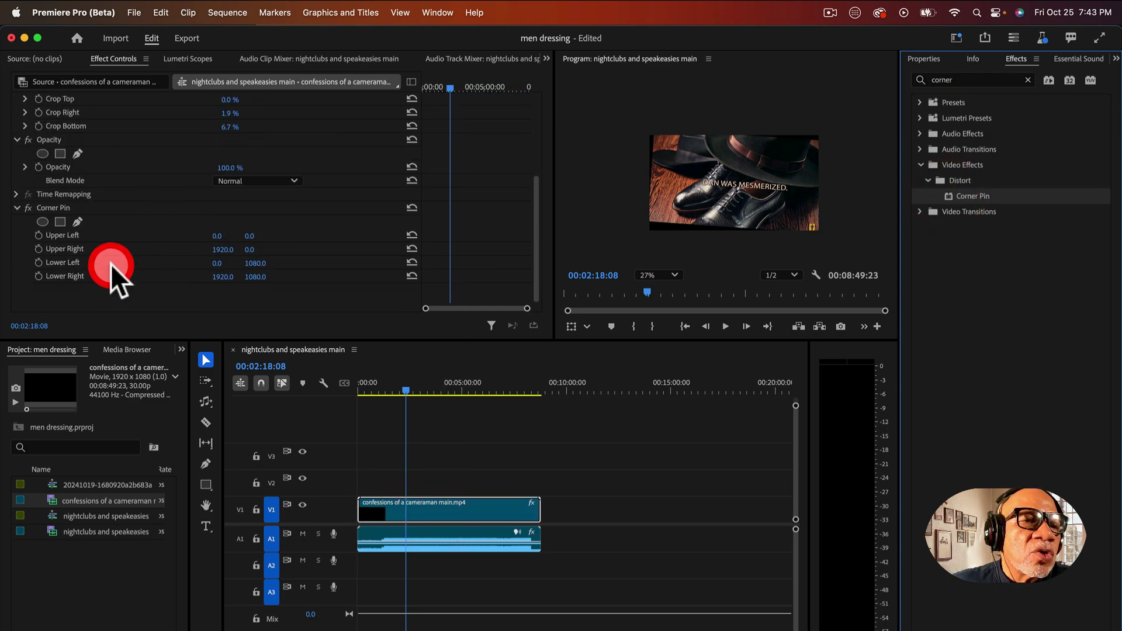
pyautogui.click(56, 212)
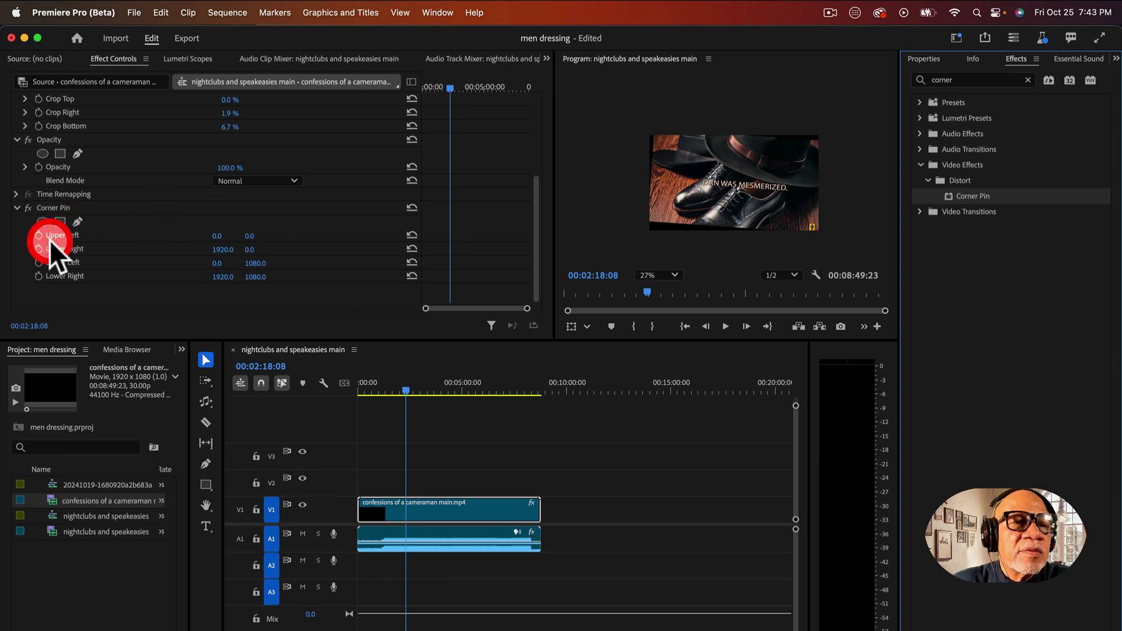
pyautogui.click(62, 236)
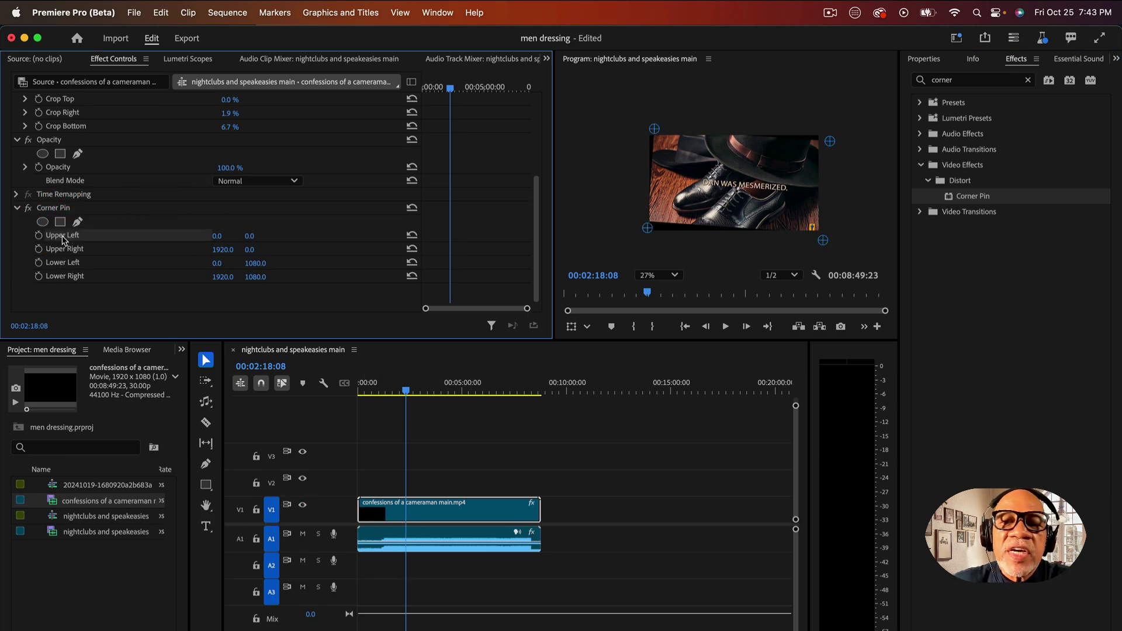
# - Reposition the corner pins to about -81, 17 upper left, 1703, -9 upper right, 22, 1072 lower left and 2000, 983 lower right
pyautogui.click(624, 247)
pyautogui.moveTo(643, 228)
pyautogui.mouseDown()
pyautogui.moveTo(743, 190)
pyautogui.moveTo(679, 200)
pyautogui.moveTo(647, 228)
pyautogui.mouseUp()
pyautogui.moveTo(641, 245)
pyautogui.mouseDown()
pyautogui.moveTo(682, 212)
pyautogui.moveTo(650, 228)
pyautogui.mouseUp()
pyautogui.click(655, 128)
pyautogui.moveTo(655, 127)
pyautogui.mouseDown()
pyautogui.moveTo(727, 145)
pyautogui.moveTo(664, 147)
pyautogui.moveTo(647, 128)
pyautogui.mouseUp()
pyautogui.click(724, 180)
pyautogui.moveTo(823, 240)
pyautogui.mouseDown()
pyautogui.moveTo(763, 210)
pyautogui.moveTo(830, 231)
pyautogui.mouseUp()
pyautogui.moveTo(830, 140)
pyautogui.mouseDown()
pyautogui.moveTo(756, 160)
pyautogui.moveTo(820, 134)
pyautogui.moveTo(810, 139)
pyautogui.mouseUp()
pyautogui.click(726, 283)
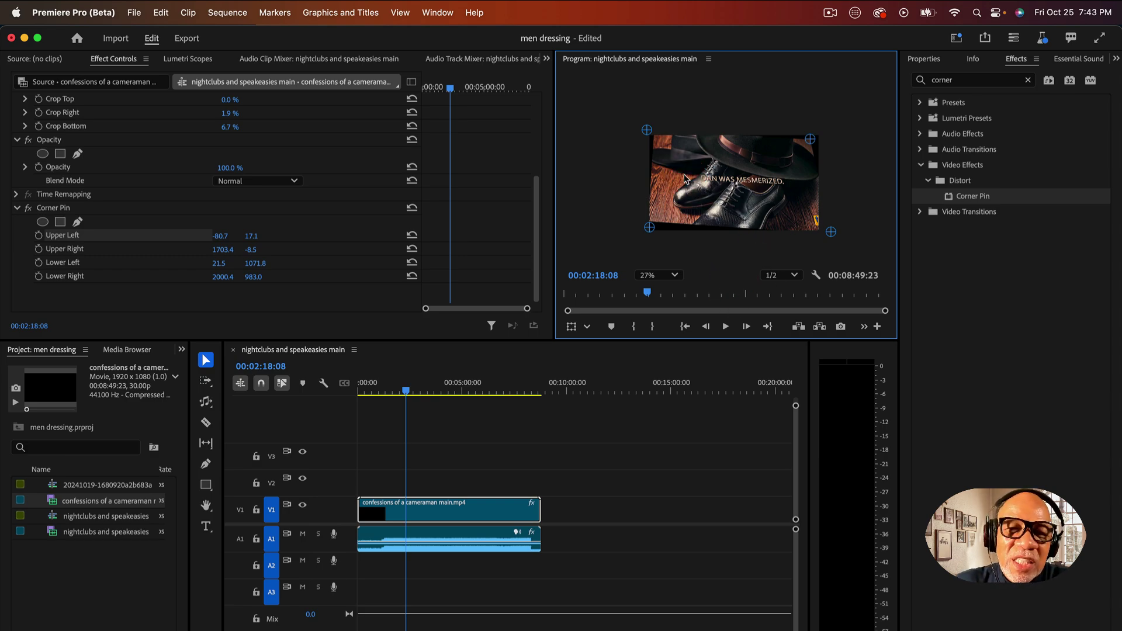
# - Readjust the clip's Upper Left pin to about -100, 54 and Lower Left pin to about 74, 1104, and deselect the clip
pyautogui.moveTo(648, 229); pyautogui.dragTo(724, 193)
pyautogui.moveTo(646, 130)
pyautogui.mouseDown()
pyautogui.moveTo(733, 143)
pyautogui.moveTo(701, 155)
pyautogui.moveTo(646, 134)
pyautogui.mouseUp()
pyautogui.moveTo(705, 198); pyautogui.dragTo(647, 230)
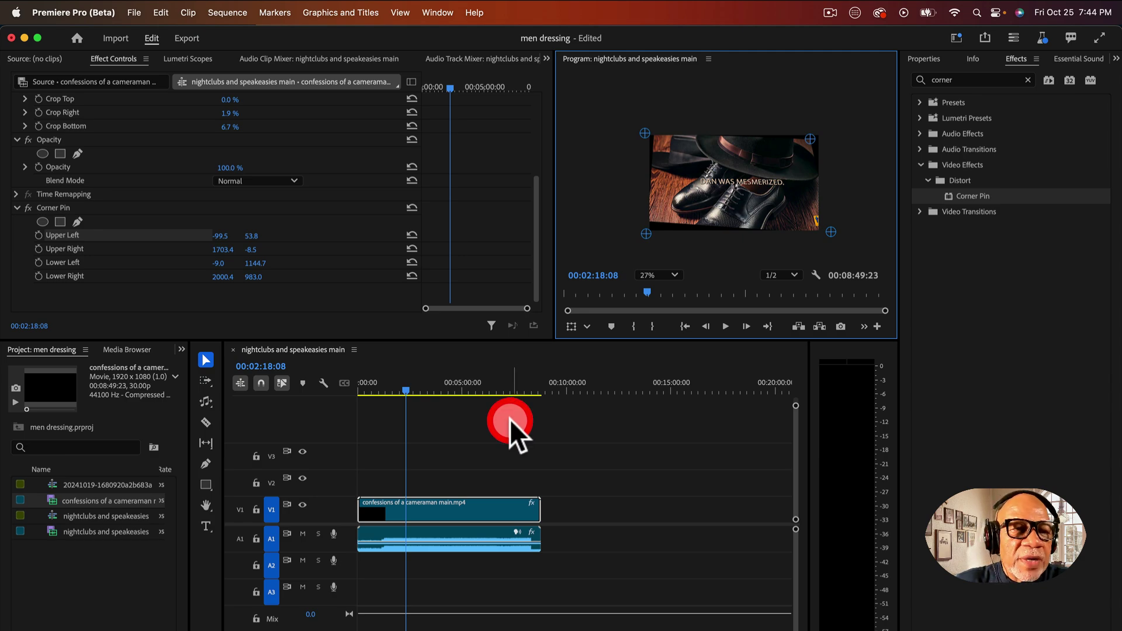
pyautogui.moveTo(648, 234)
pyautogui.mouseDown()
pyautogui.moveTo(679, 217)
pyautogui.moveTo(653, 228)
pyautogui.mouseUp()
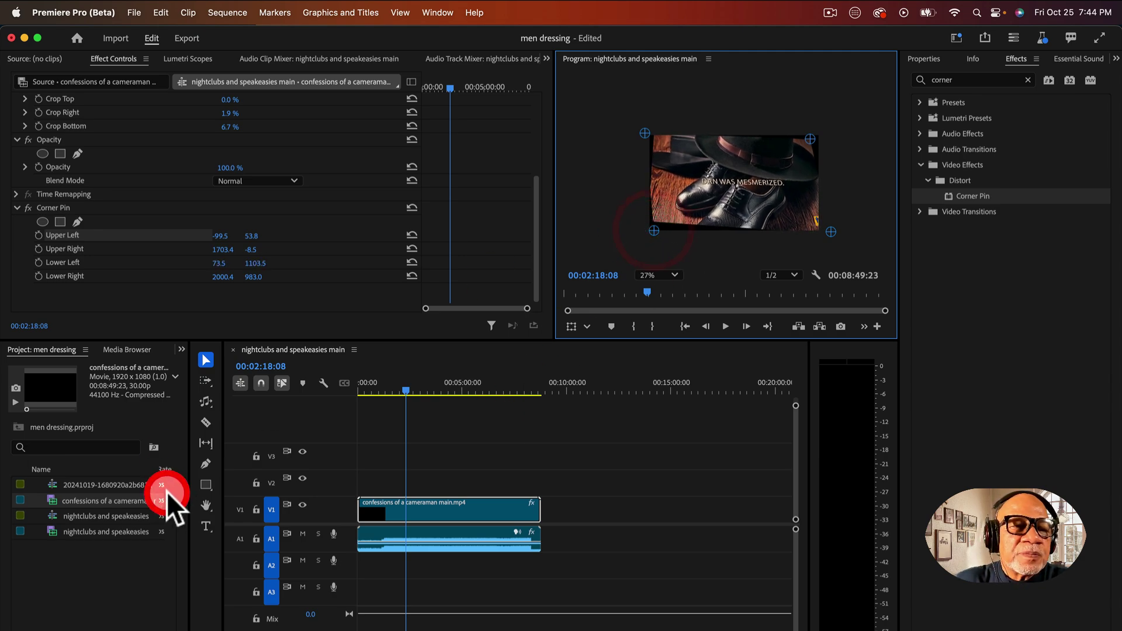
pyautogui.click(660, 461)
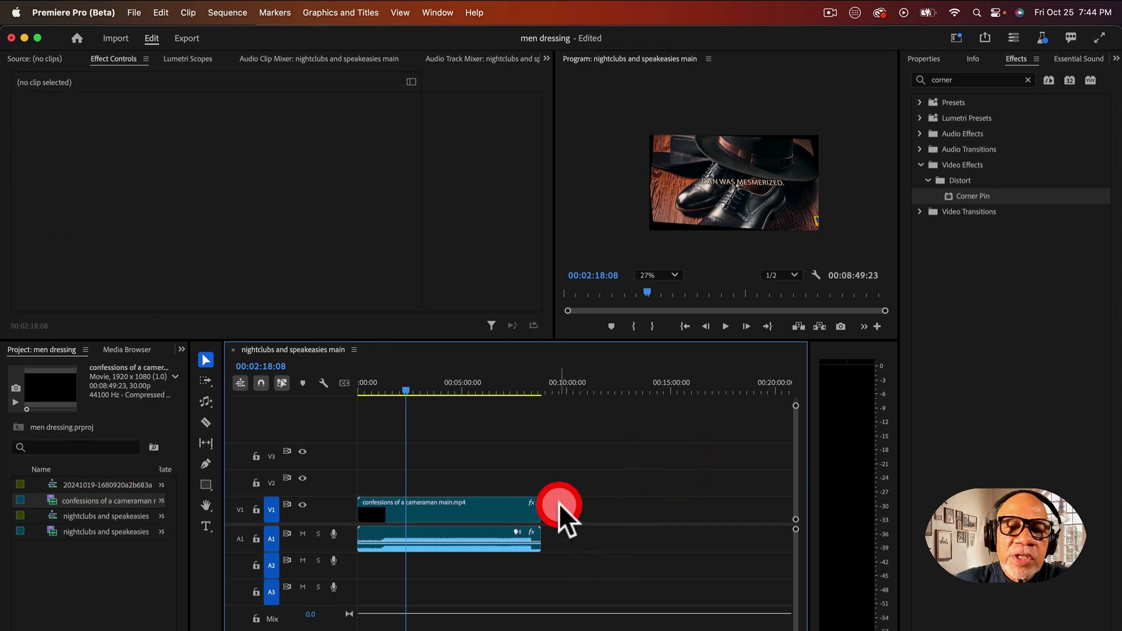
# - Add the nightclubs and speakeasies main video to V1 and A1, leaving a small gap after the first clip
pyautogui.click(468, 505)
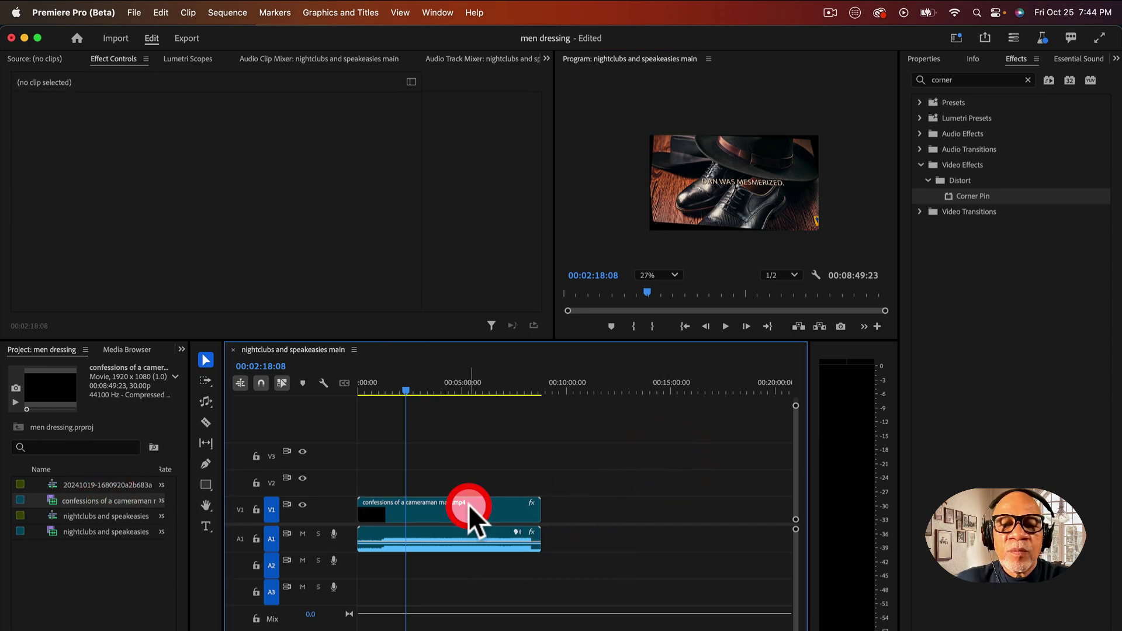
pyautogui.moveTo(94, 523); pyautogui.dragTo(79, 552)
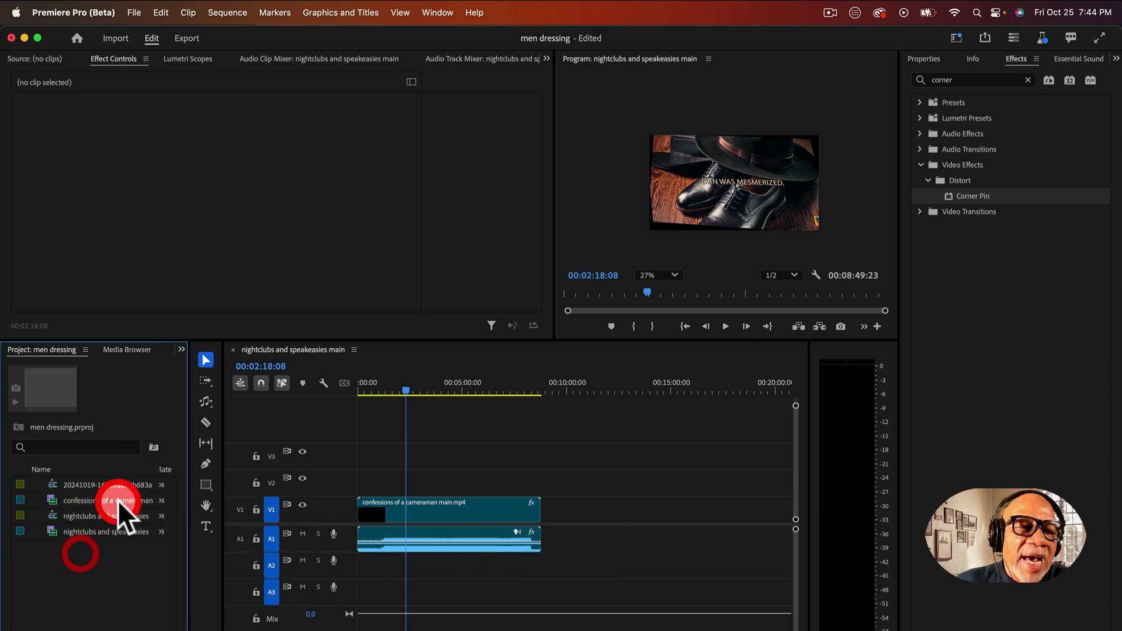
pyautogui.click(79, 490)
pyautogui.moveTo(86, 487); pyautogui.dragTo(112, 544)
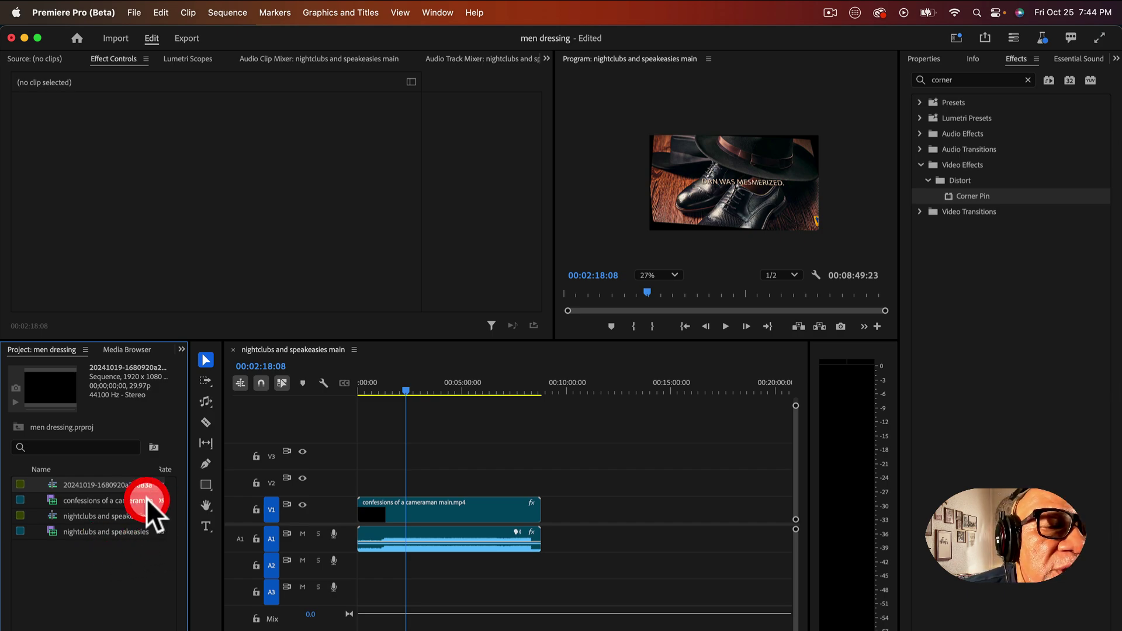
pyautogui.moveTo(89, 501); pyautogui.dragTo(554, 516)
pyautogui.click(82, 529)
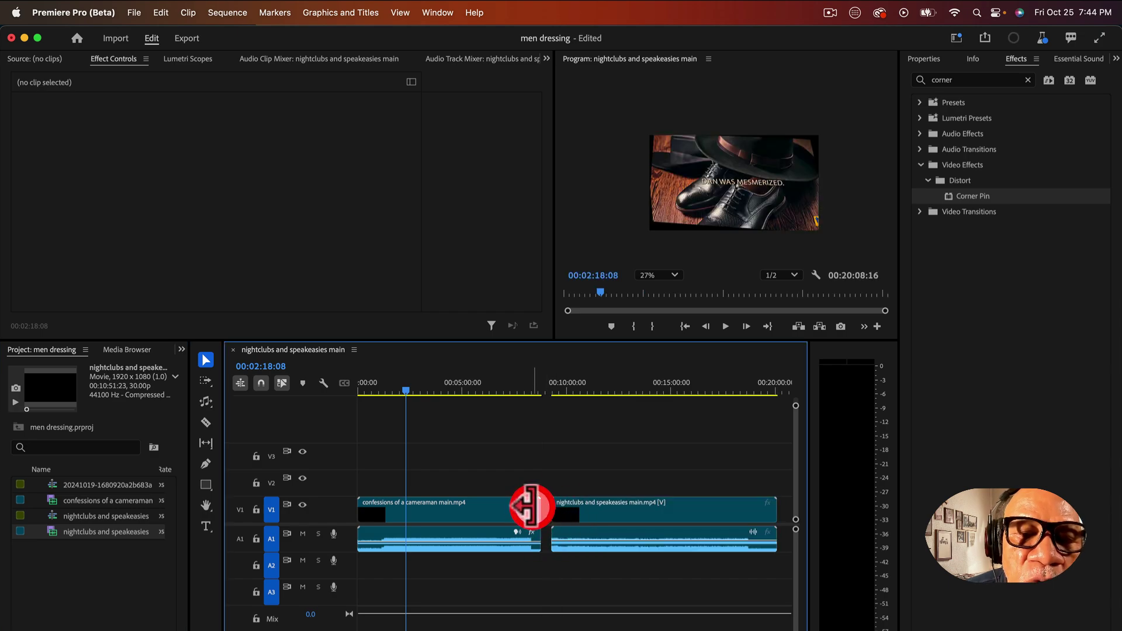
# - Stretch the first video clip with the Rate Stretch Tool so it closes the gap to the second clip on V1
pyautogui.moveTo(546, 374); pyautogui.dragTo(540, 402)
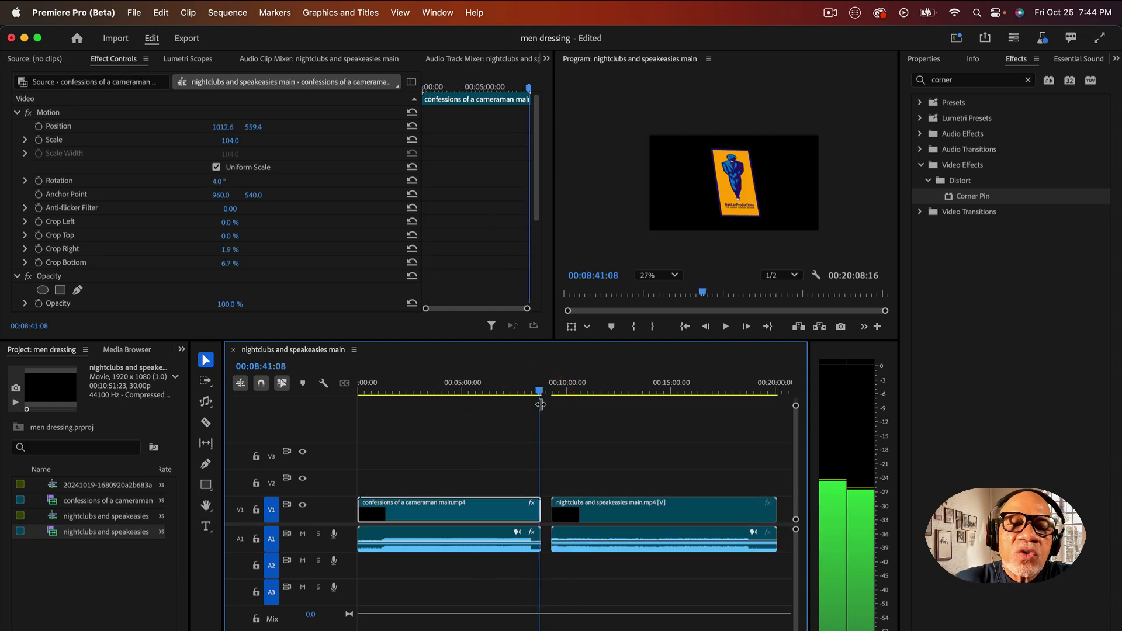
pyautogui.click(208, 380)
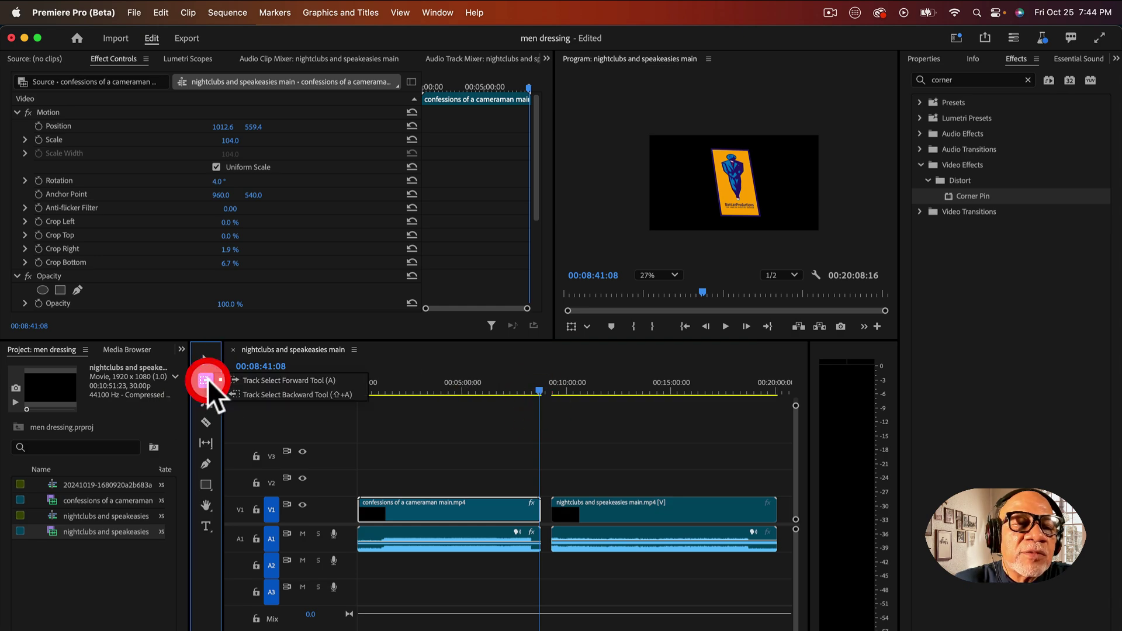
pyautogui.click(207, 399)
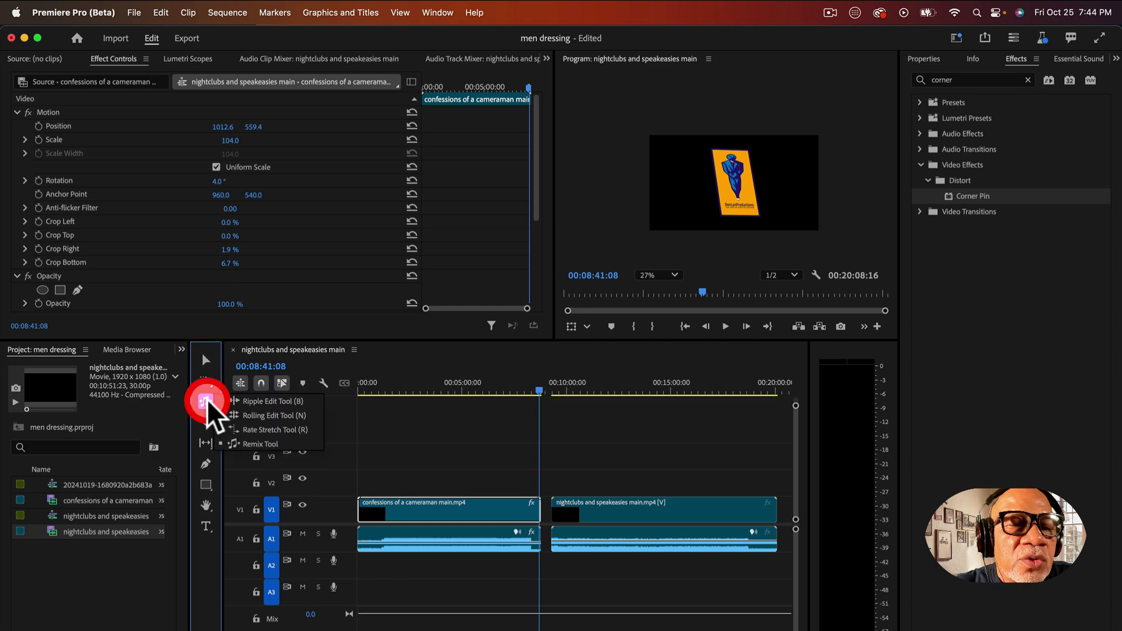
pyautogui.moveTo(207, 403); pyautogui.dragTo(551, 503)
pyautogui.click(257, 432)
# - Play and scrub the end of the rate-stretched clip up to where it meets the second clip
pyautogui.click(643, 374)
pyautogui.moveTo(636, 361); pyautogui.dragTo(539, 391)
pyautogui.click(725, 326)
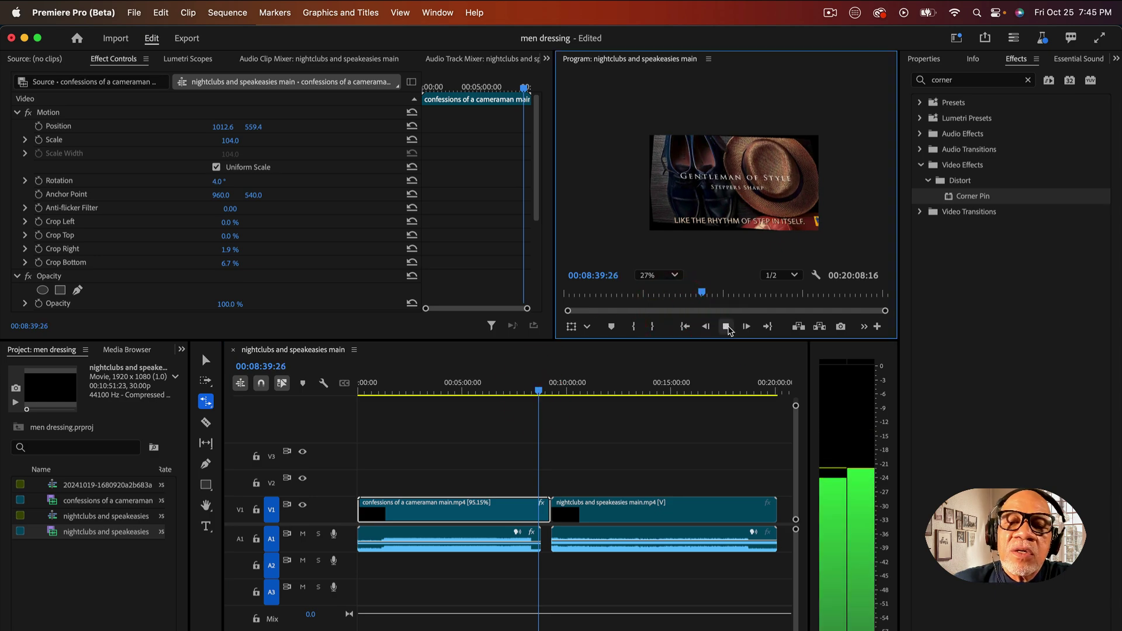
pyautogui.click(726, 327)
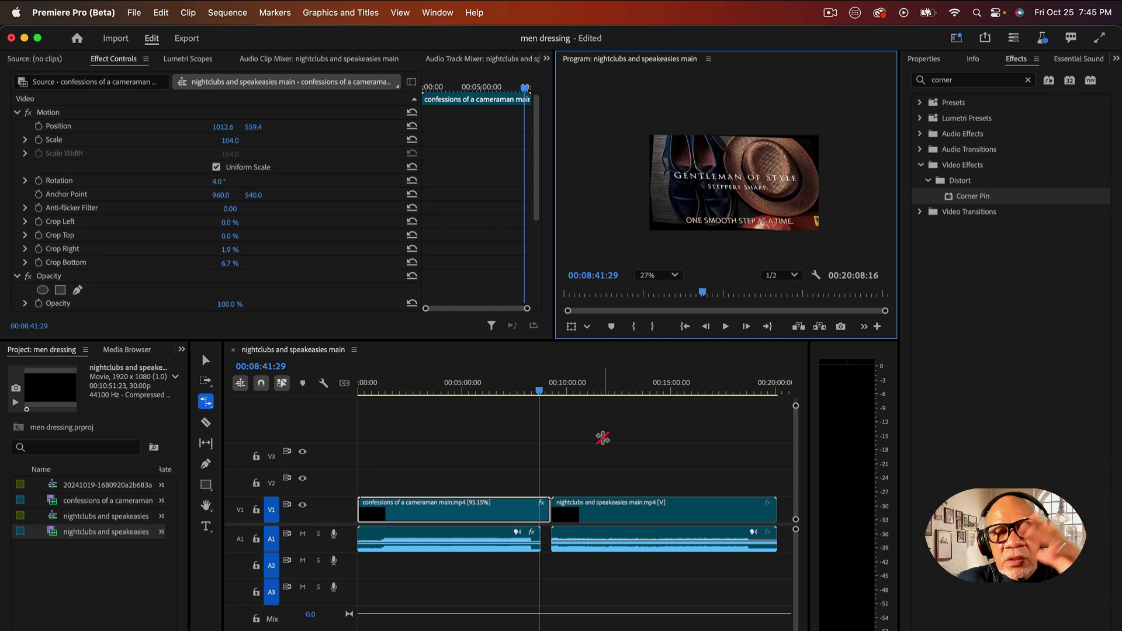
pyautogui.click(602, 438)
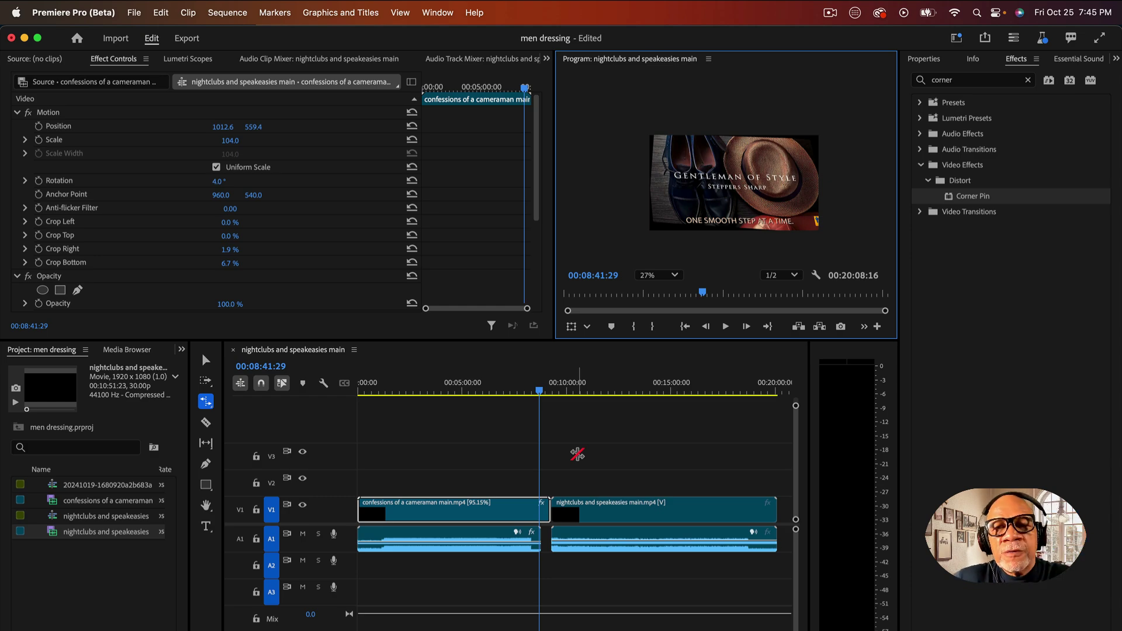
pyautogui.click(539, 391)
pyautogui.moveTo(540, 393)
pyautogui.mouseDown()
pyautogui.moveTo(527, 398)
pyautogui.moveTo(604, 398)
pyautogui.moveTo(532, 401)
pyautogui.mouseUp()
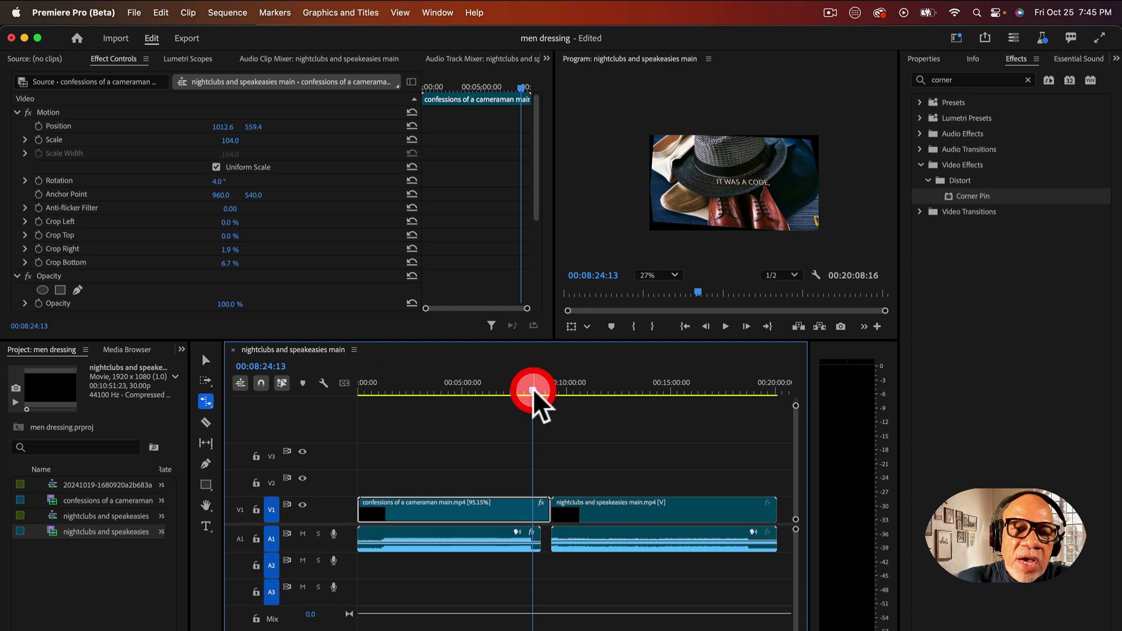
pyautogui.moveTo(533, 390)
pyautogui.mouseDown()
pyautogui.moveTo(431, 393)
pyautogui.moveTo(549, 390)
pyautogui.mouseUp()
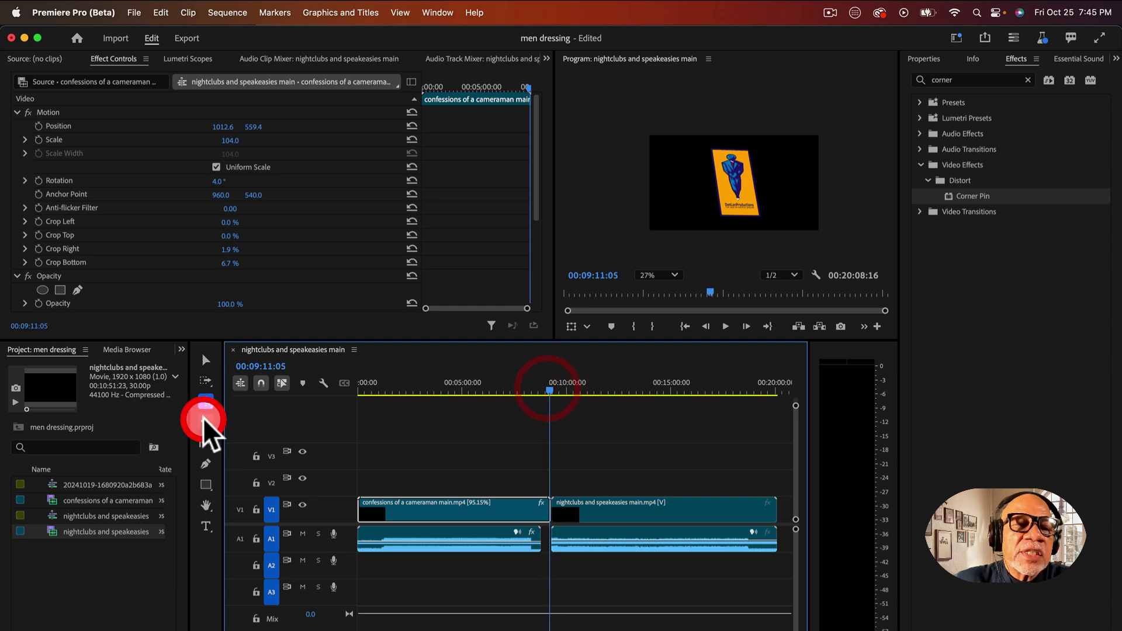
# - Try rate-stretching the first video clip down to about 3 minutes, and stretch it back out to meet the second clip
pyautogui.moveTo(549, 502); pyautogui.dragTo(422, 506)
pyautogui.click(371, 383)
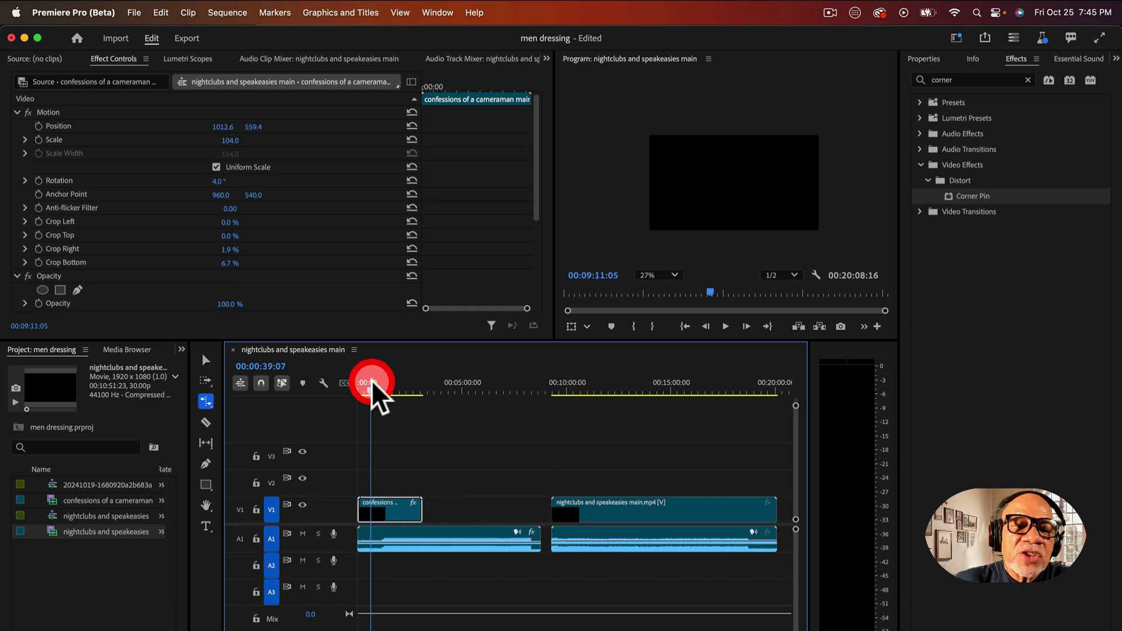
pyautogui.click(389, 386)
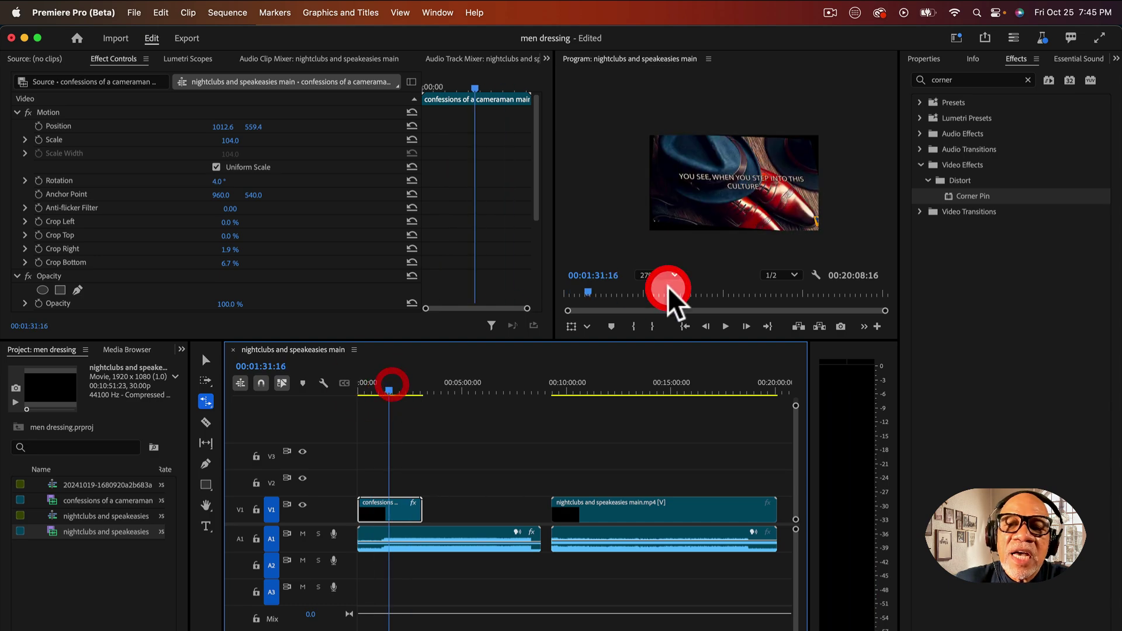
pyautogui.moveTo(426, 368); pyautogui.dragTo(397, 392)
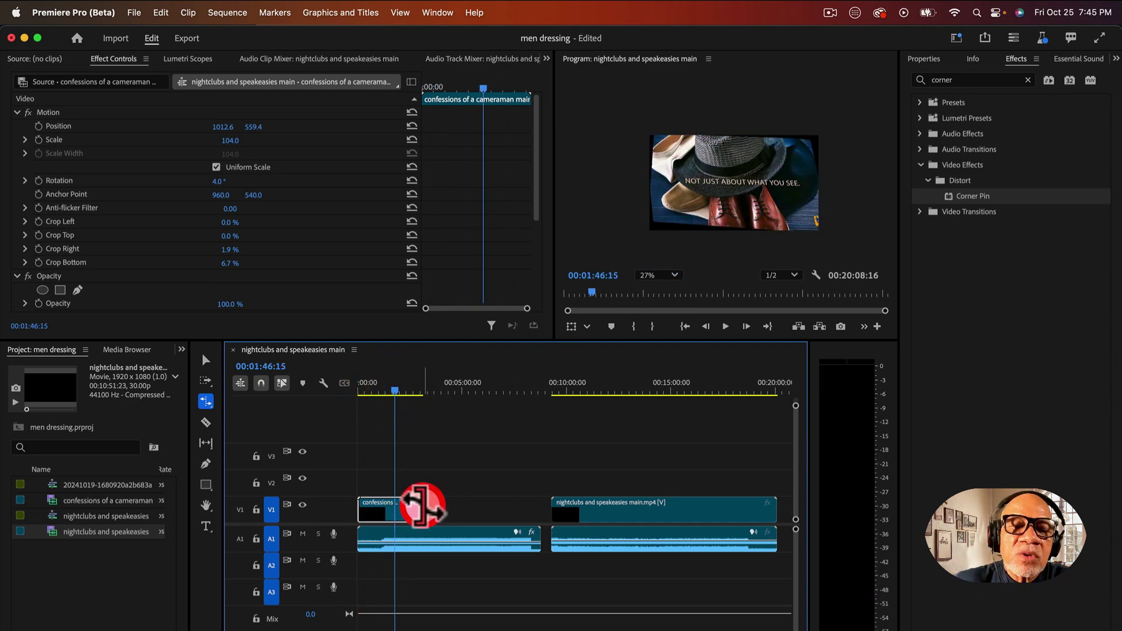
pyautogui.moveTo(419, 511); pyautogui.dragTo(540, 491)
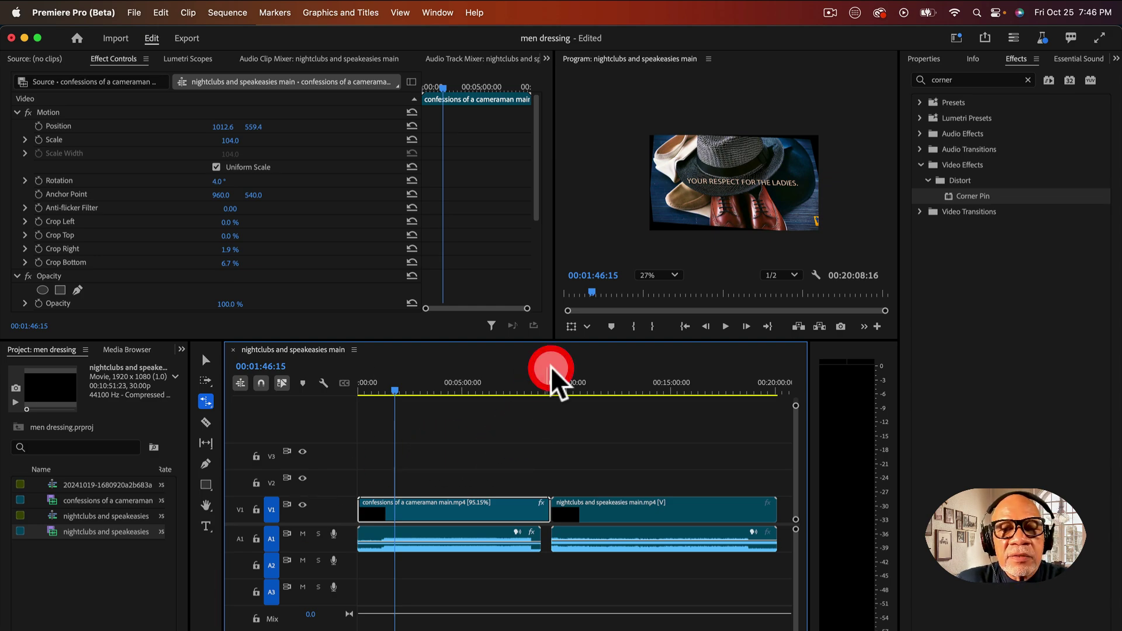
pyautogui.click(587, 327)
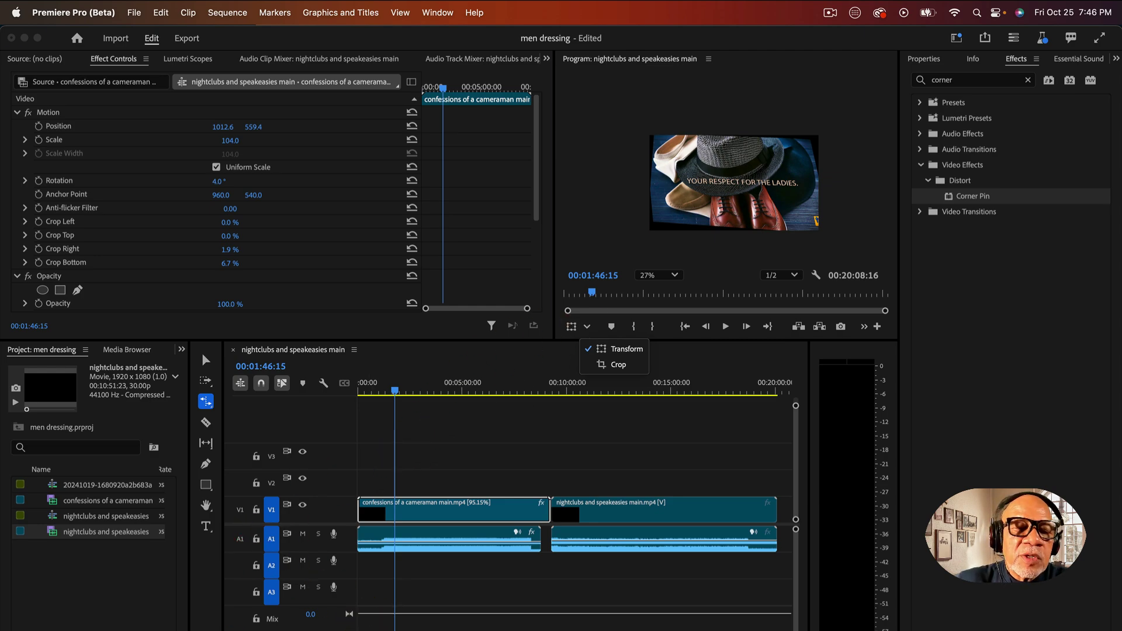
pyautogui.moveTo(233, 630); pyautogui.dragTo(304, 599)
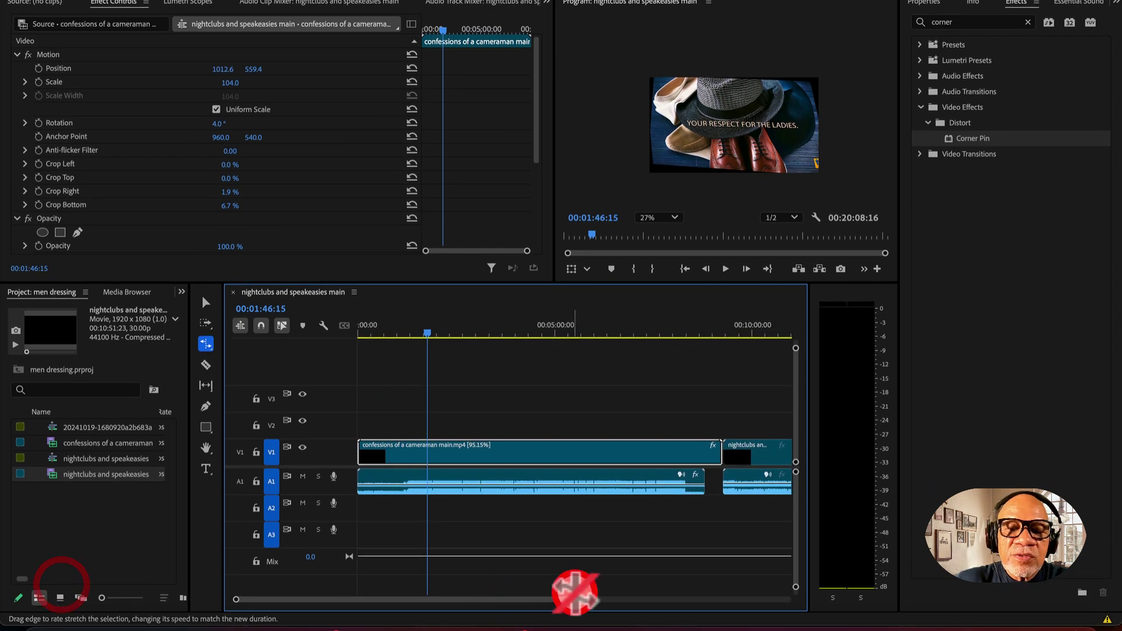
pyautogui.moveTo(590, 601); pyautogui.dragTo(446, 591)
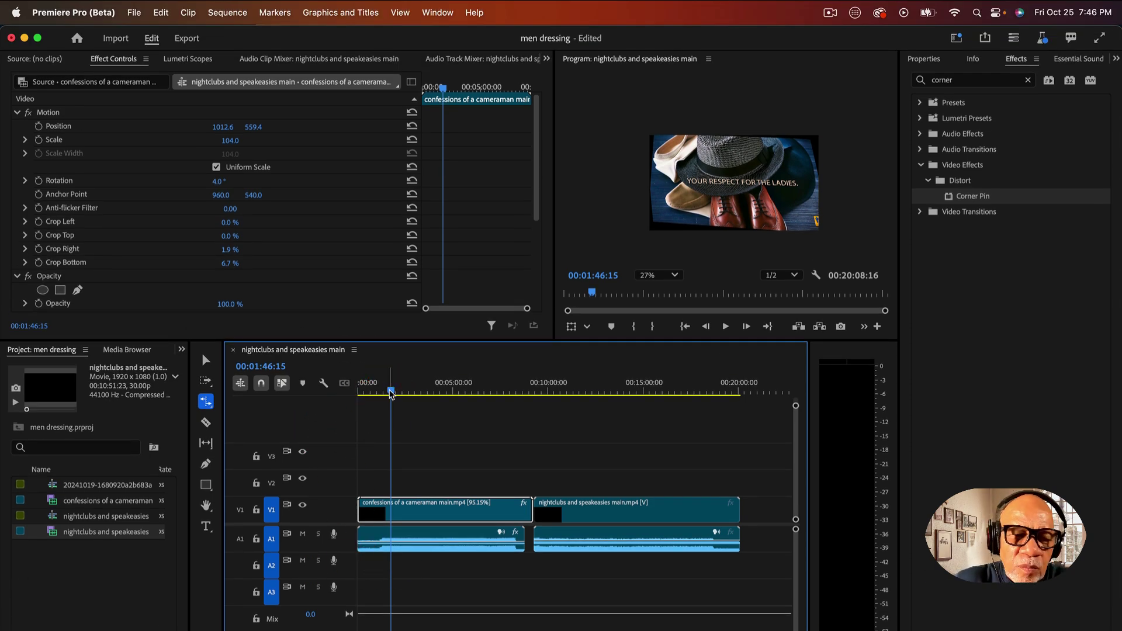
pyautogui.click(391, 393)
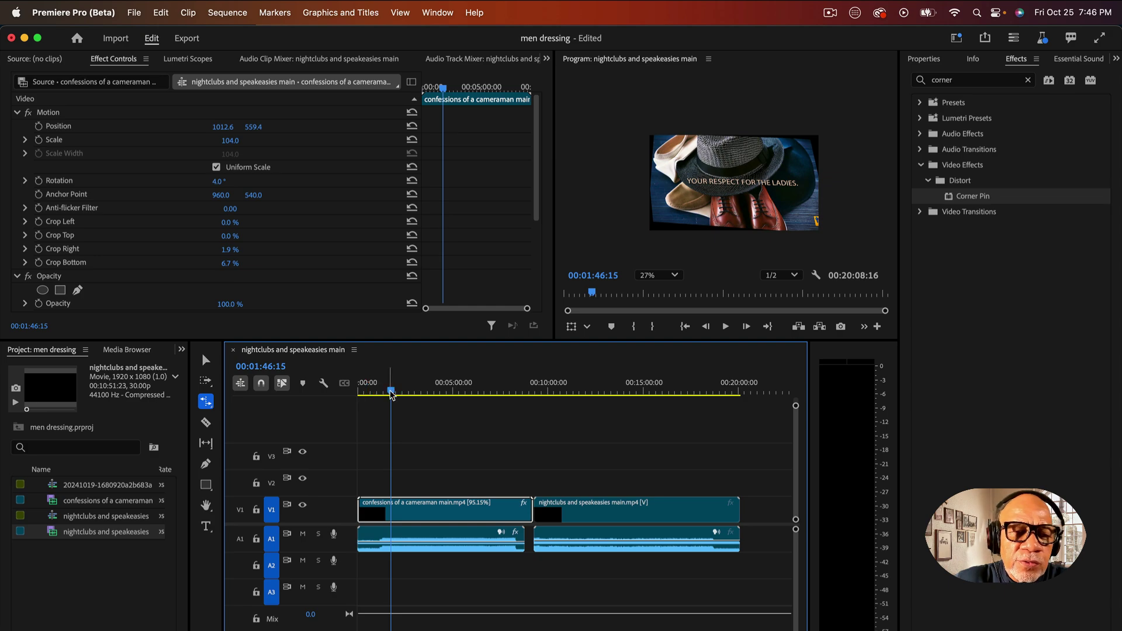